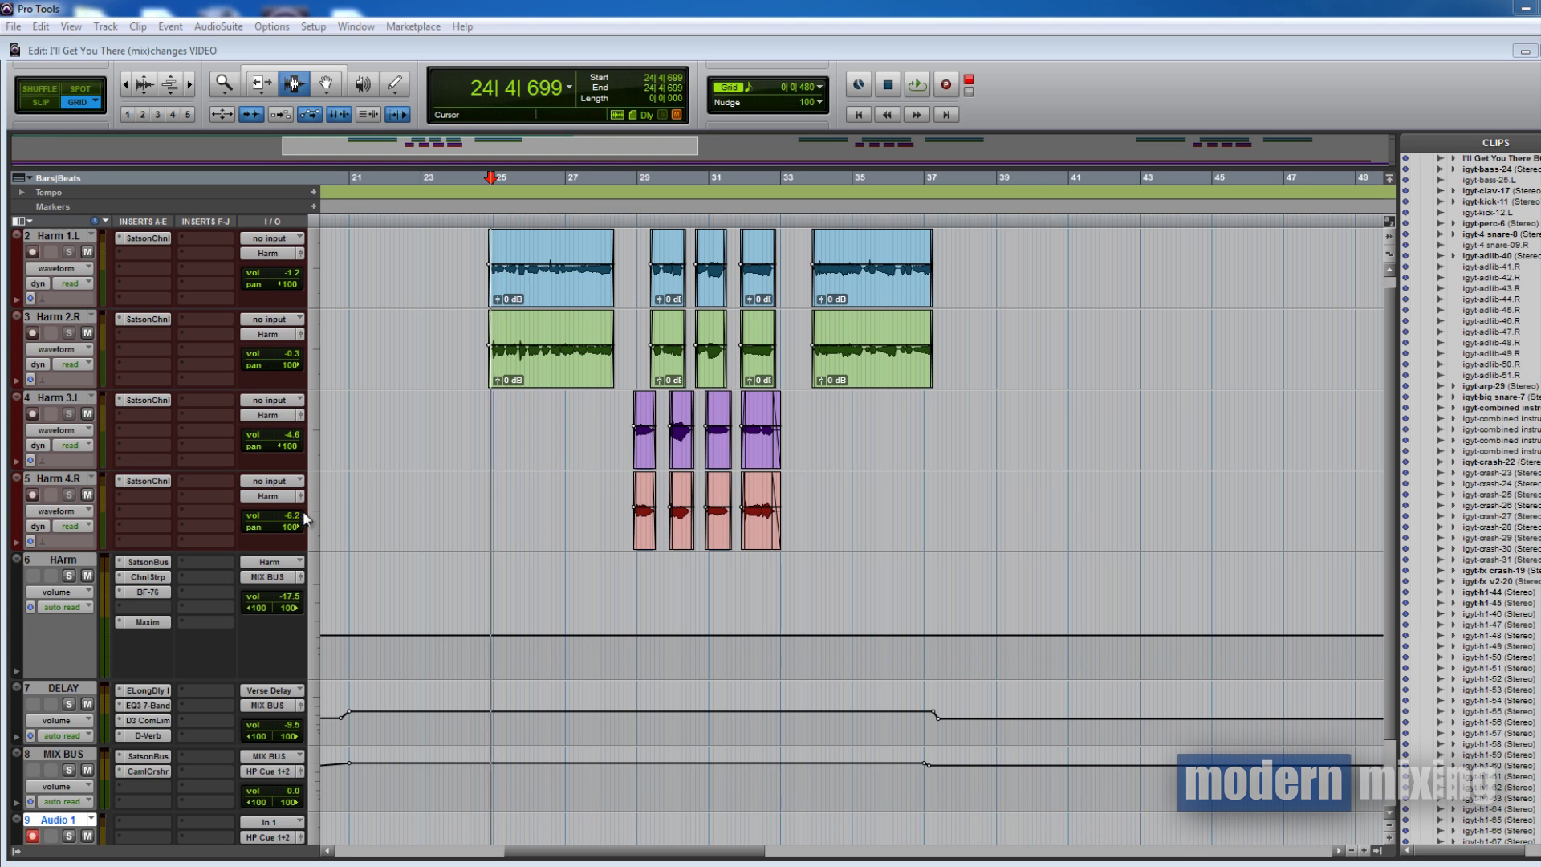
Place the playback start at 24|4|480, just before the first harmony clips, and play the mix through the harmony section.
click(486, 219)
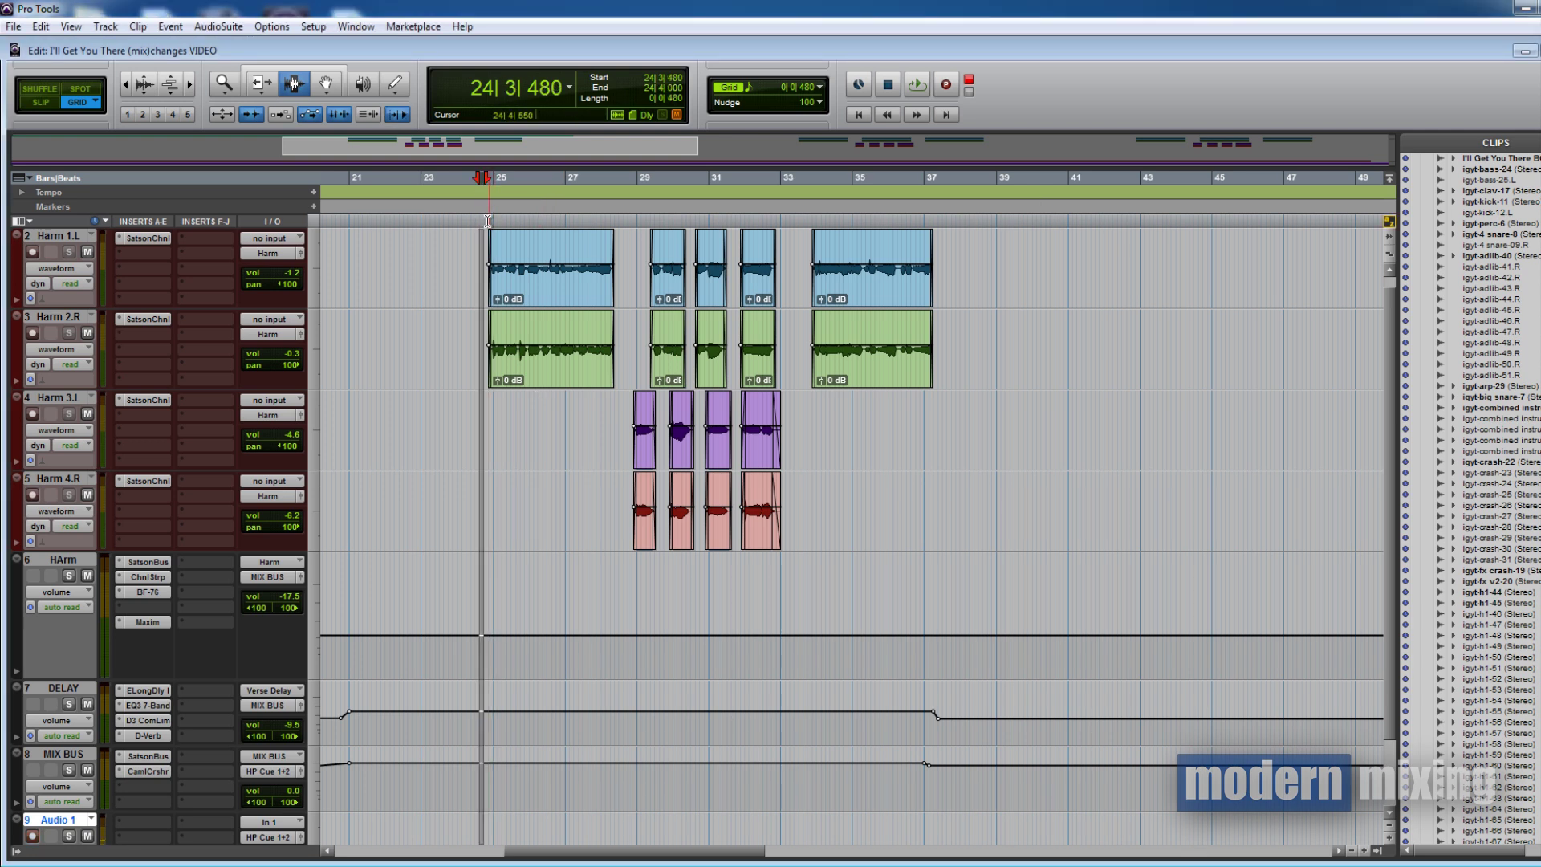
click(490, 220)
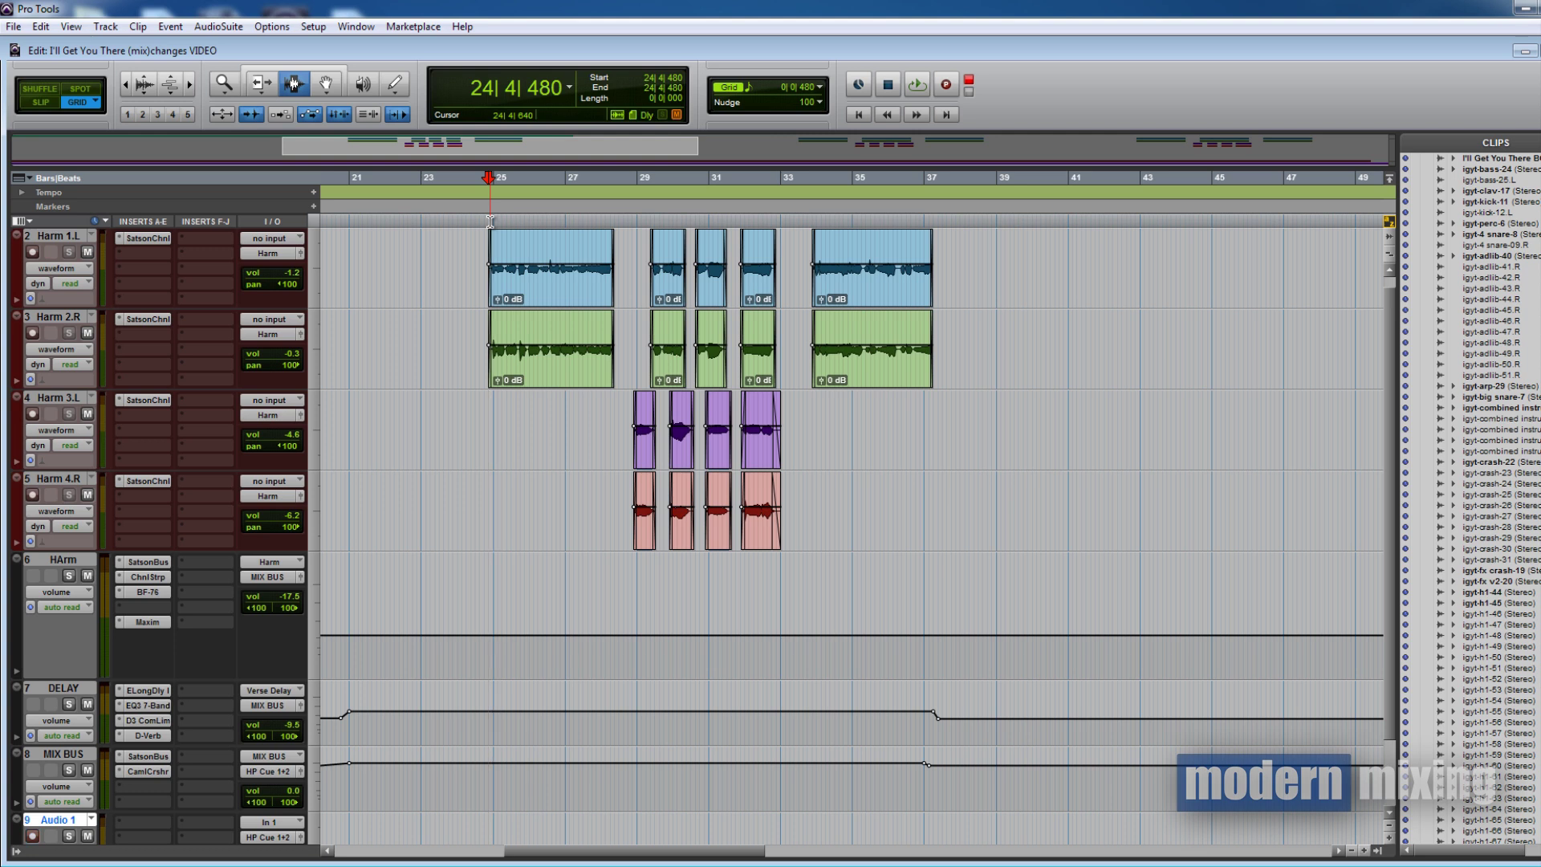
click(493, 220)
click(484, 221)
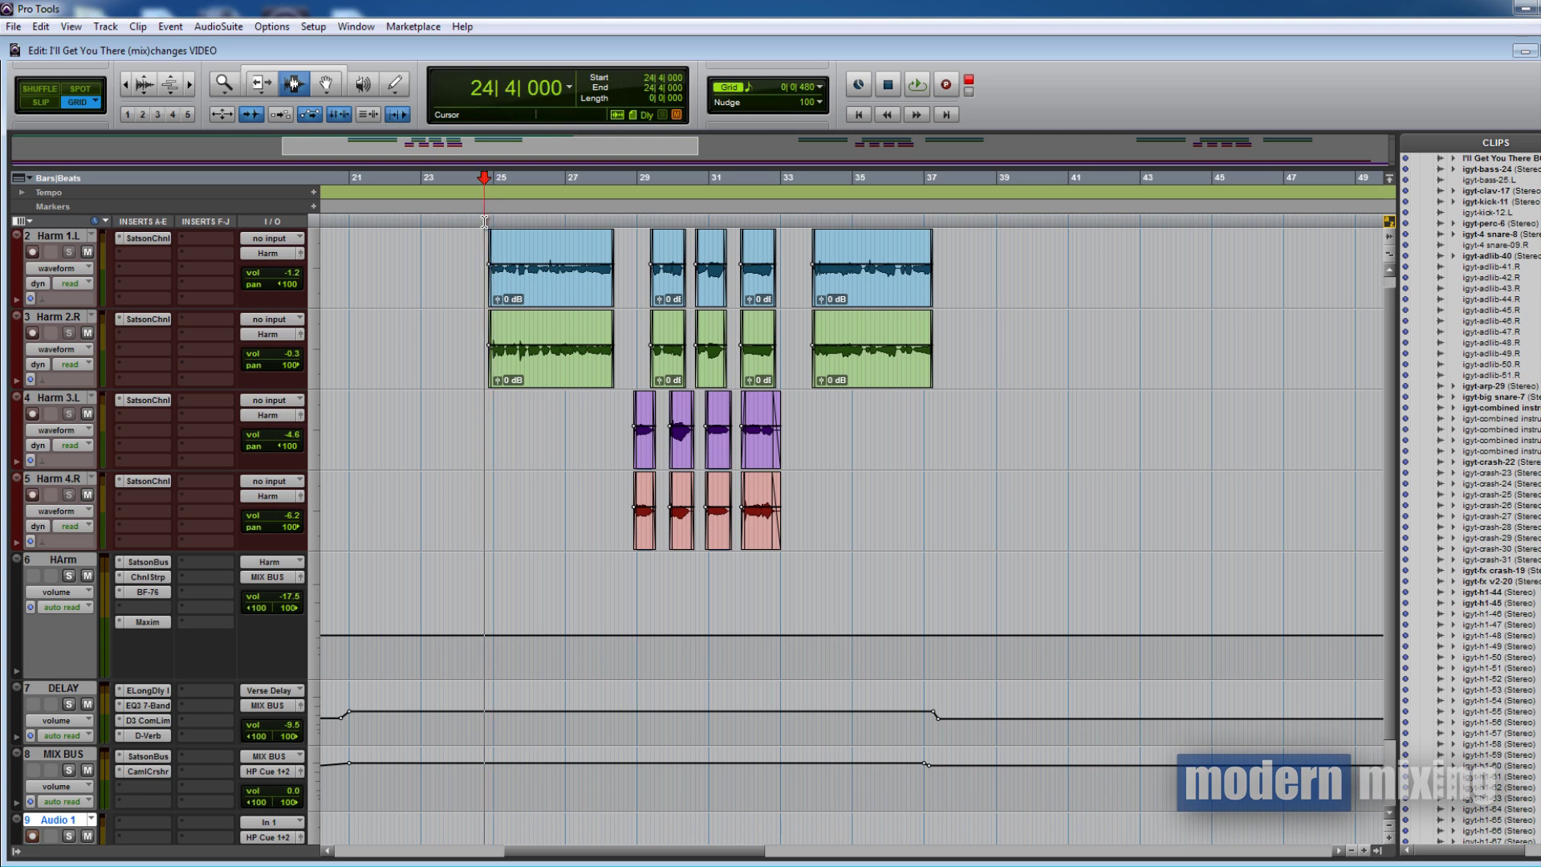
click(489, 220)
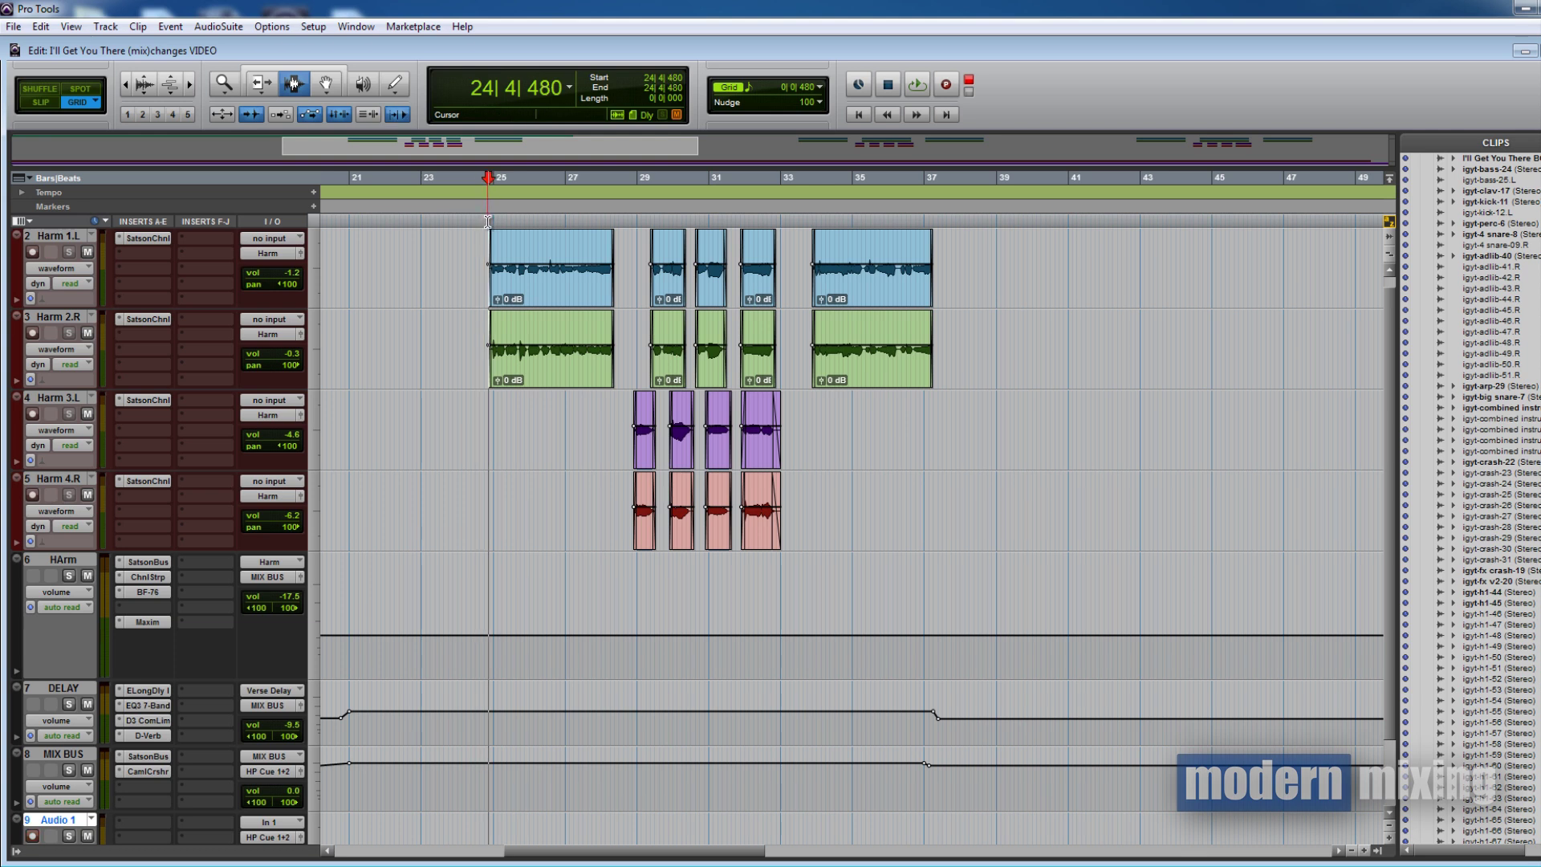
key(space)
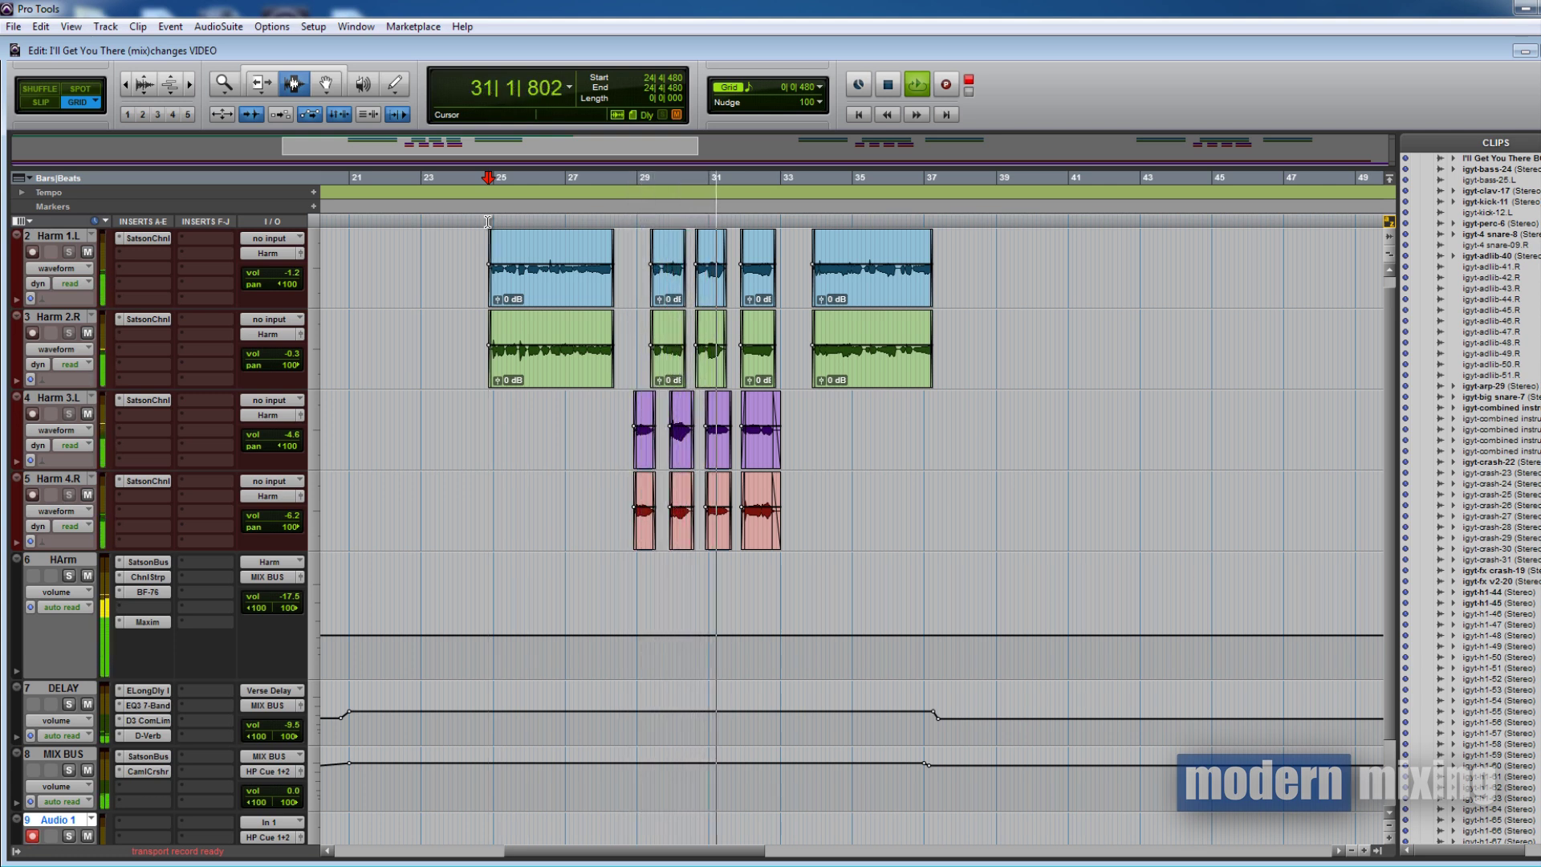
key(space)
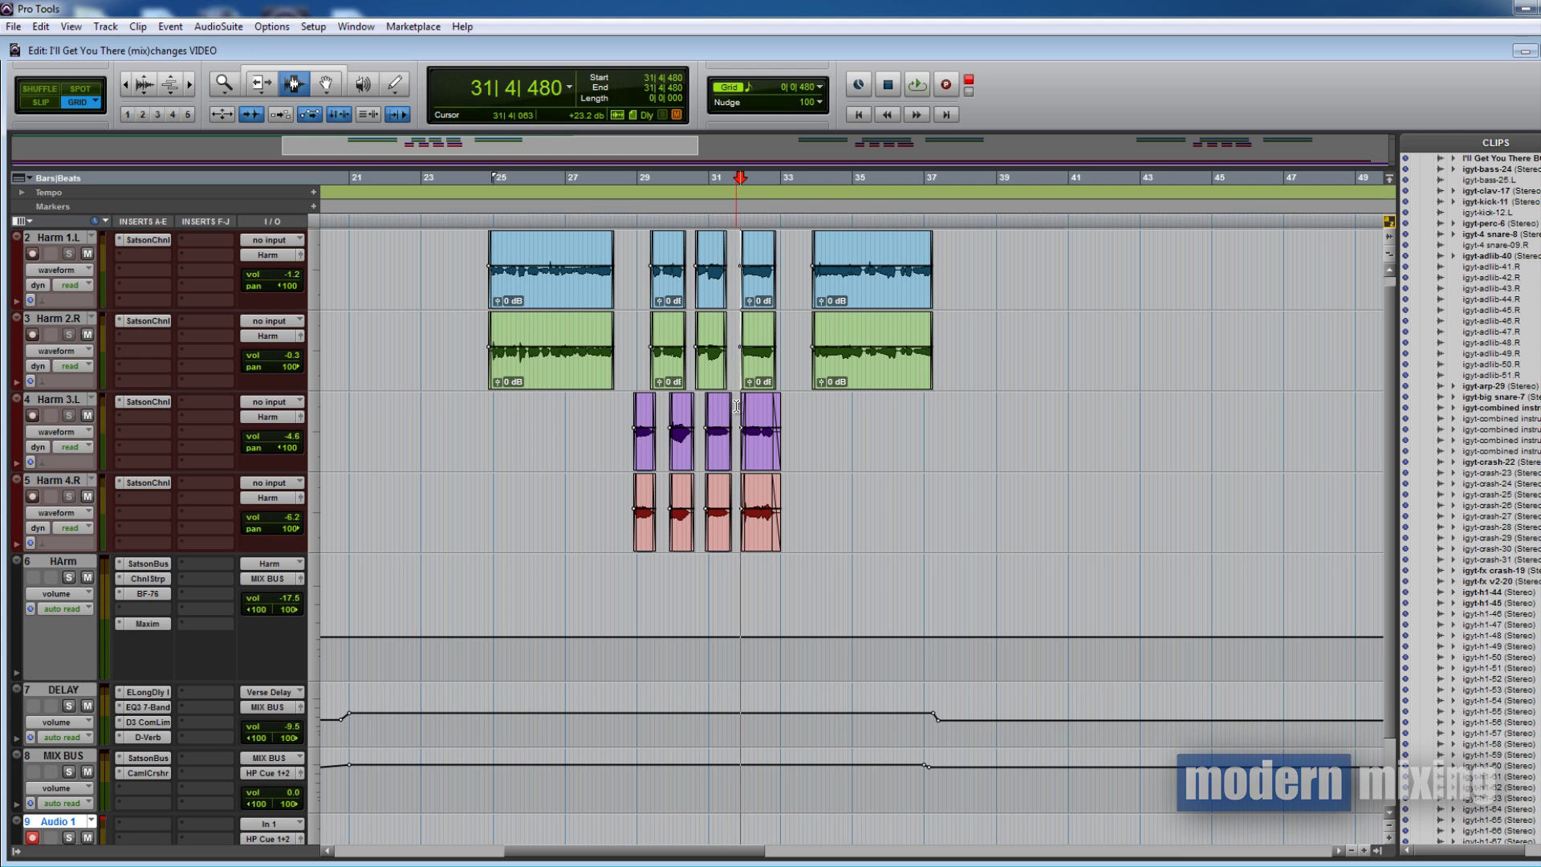
Solo the Audio 1, MIX BUS, DELAY and HArm tracks and play the isolated harmonies from 24|4|480.
click(487, 241)
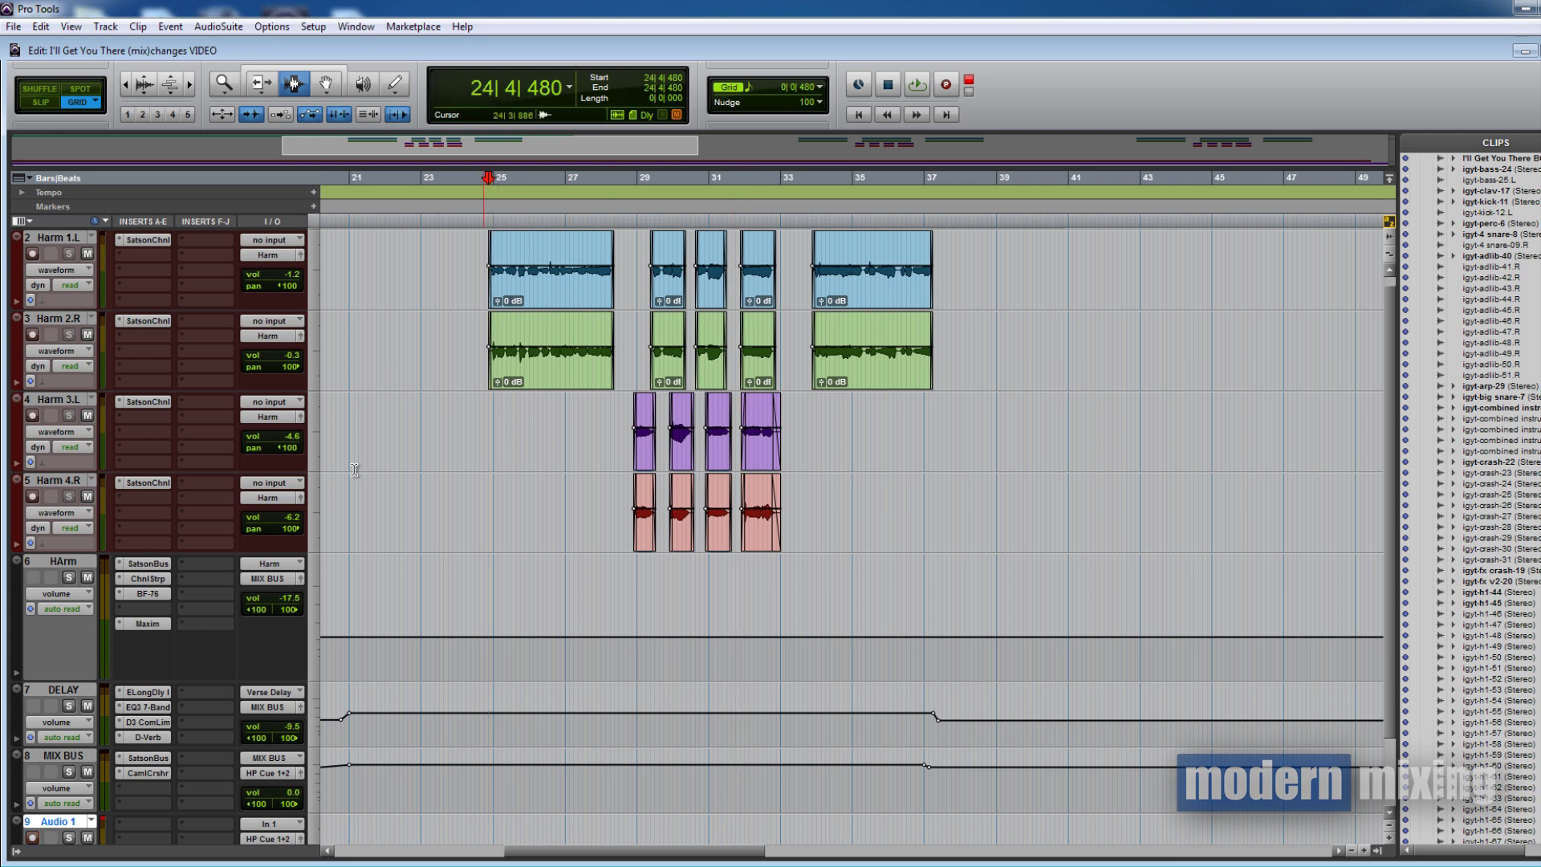
click(68, 837)
click(69, 772)
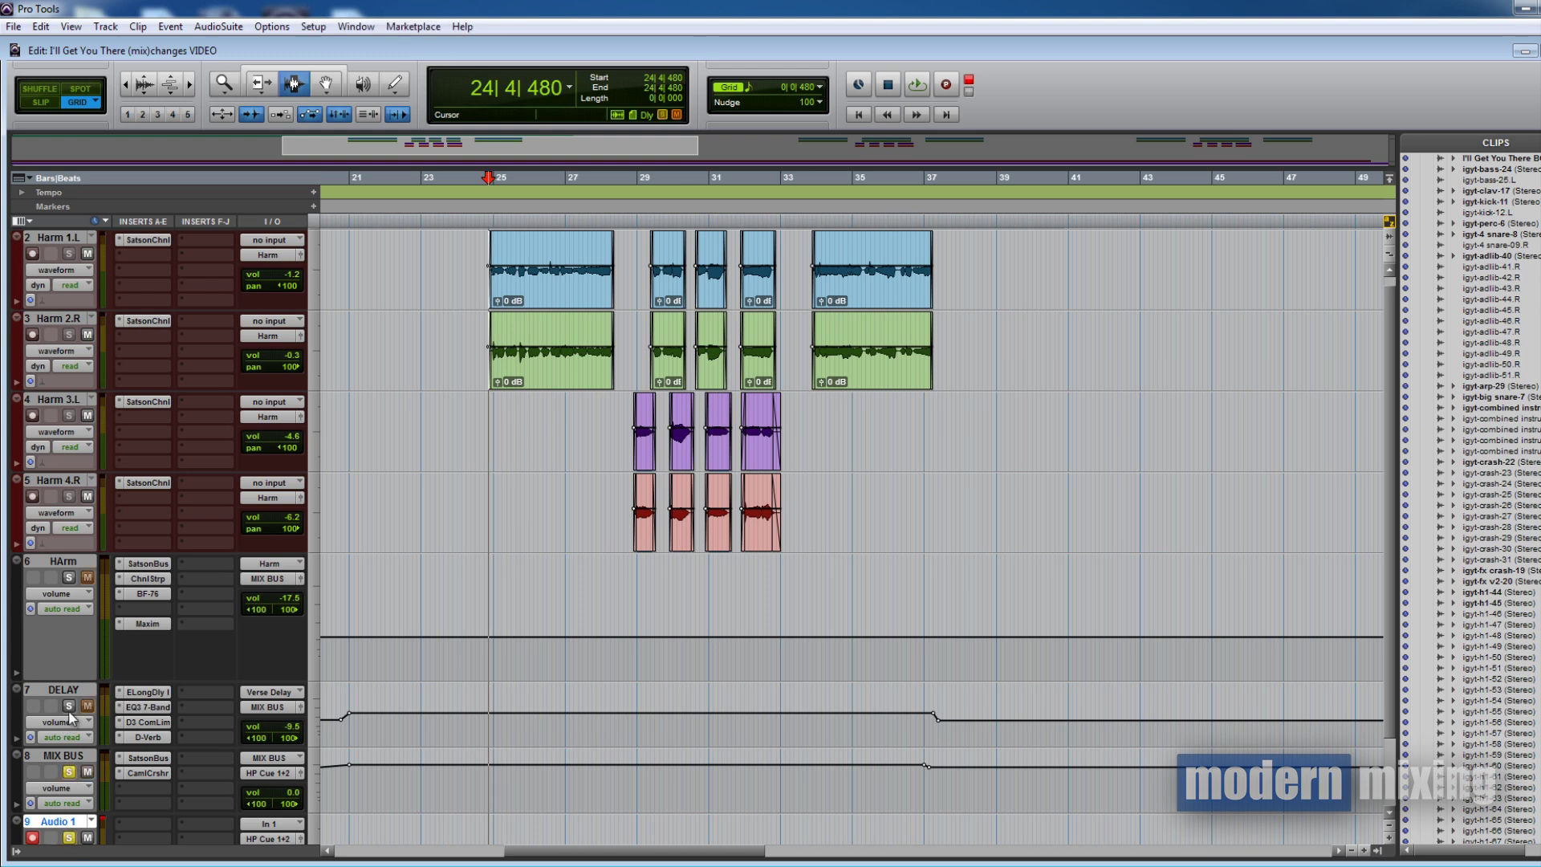
click(69, 706)
click(69, 577)
key(shift+r)
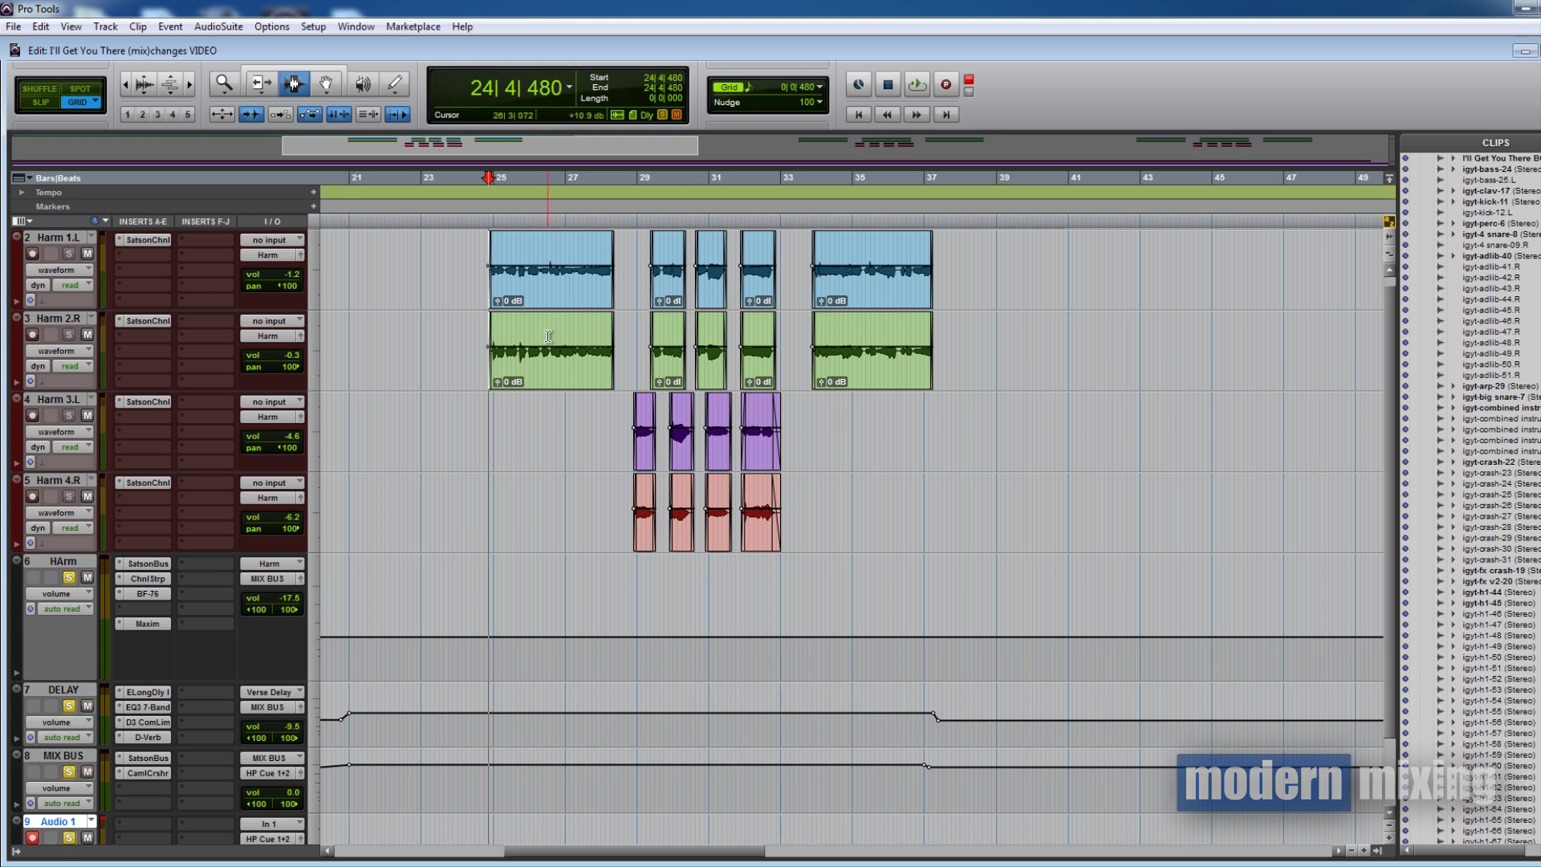
key(space)
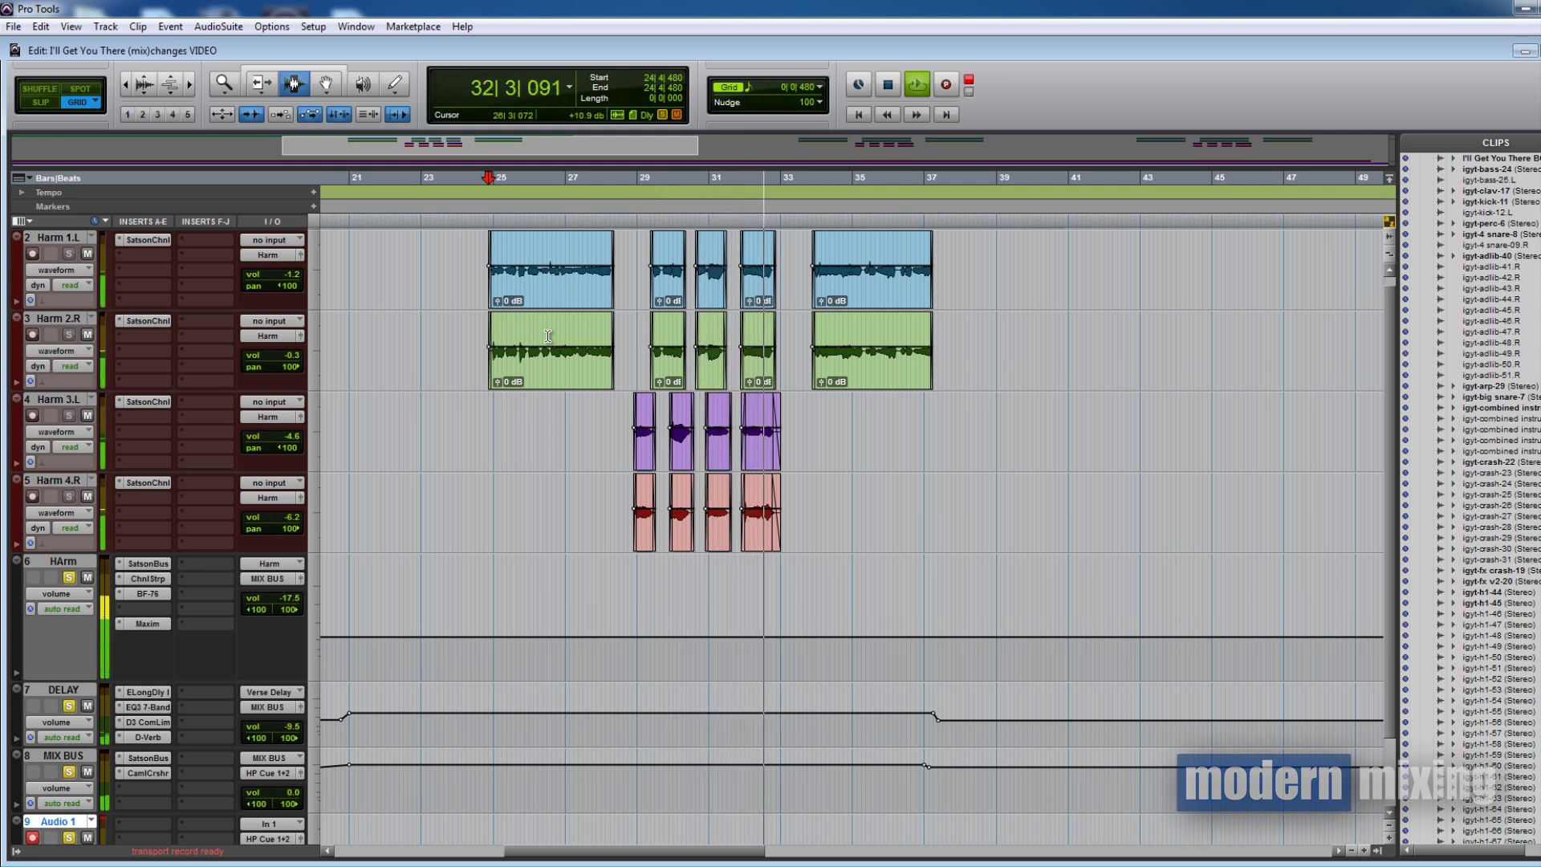
key(space)
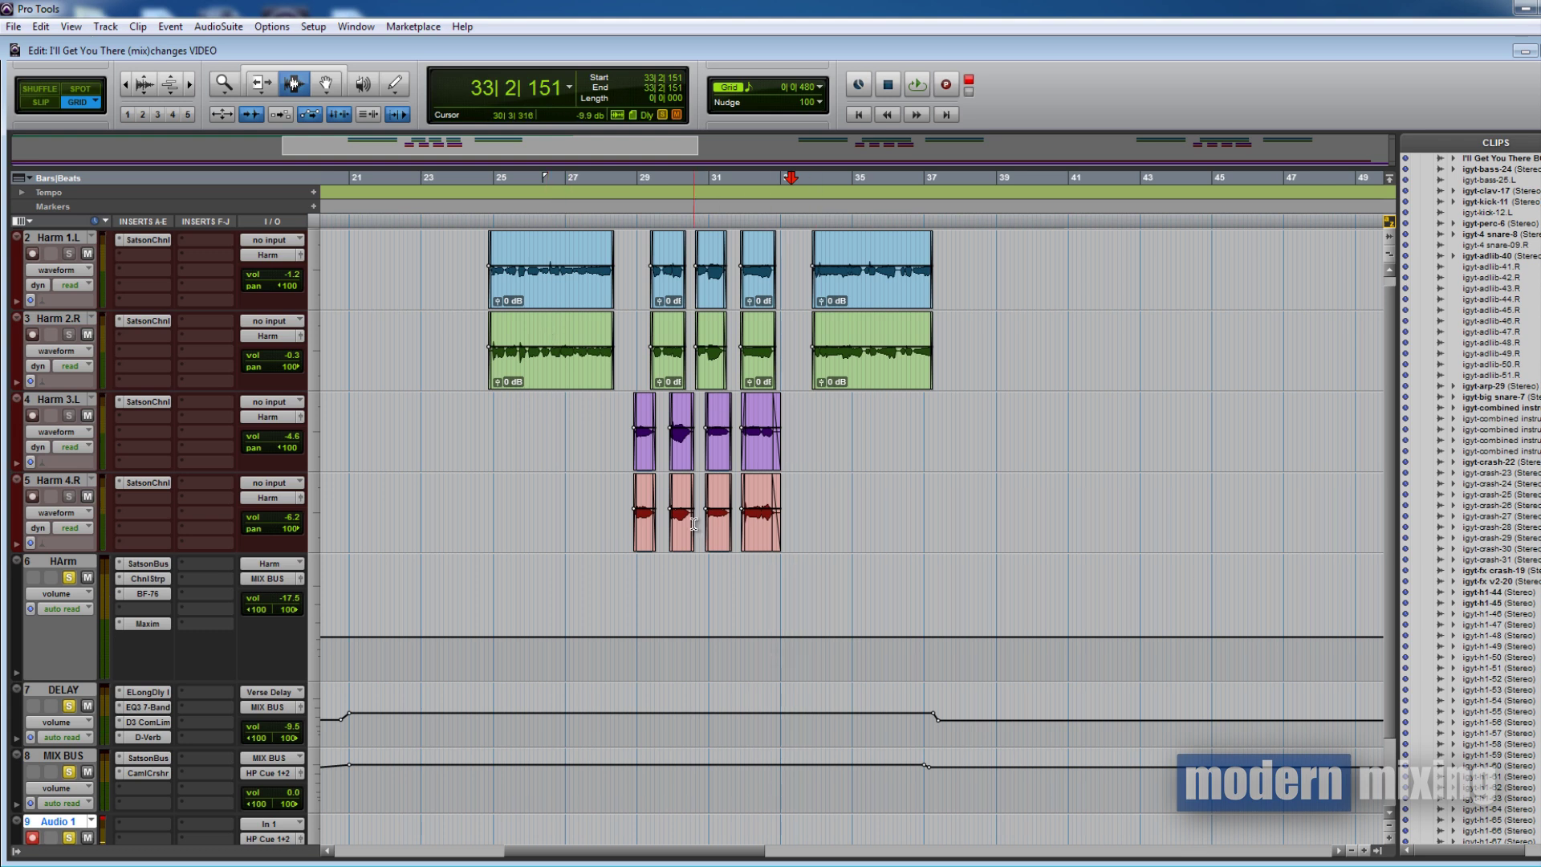
Review the Satson Channel settings on Harm 1.L and the Satson Buss and Channel Strip settings on the HArm track.
click(156, 239)
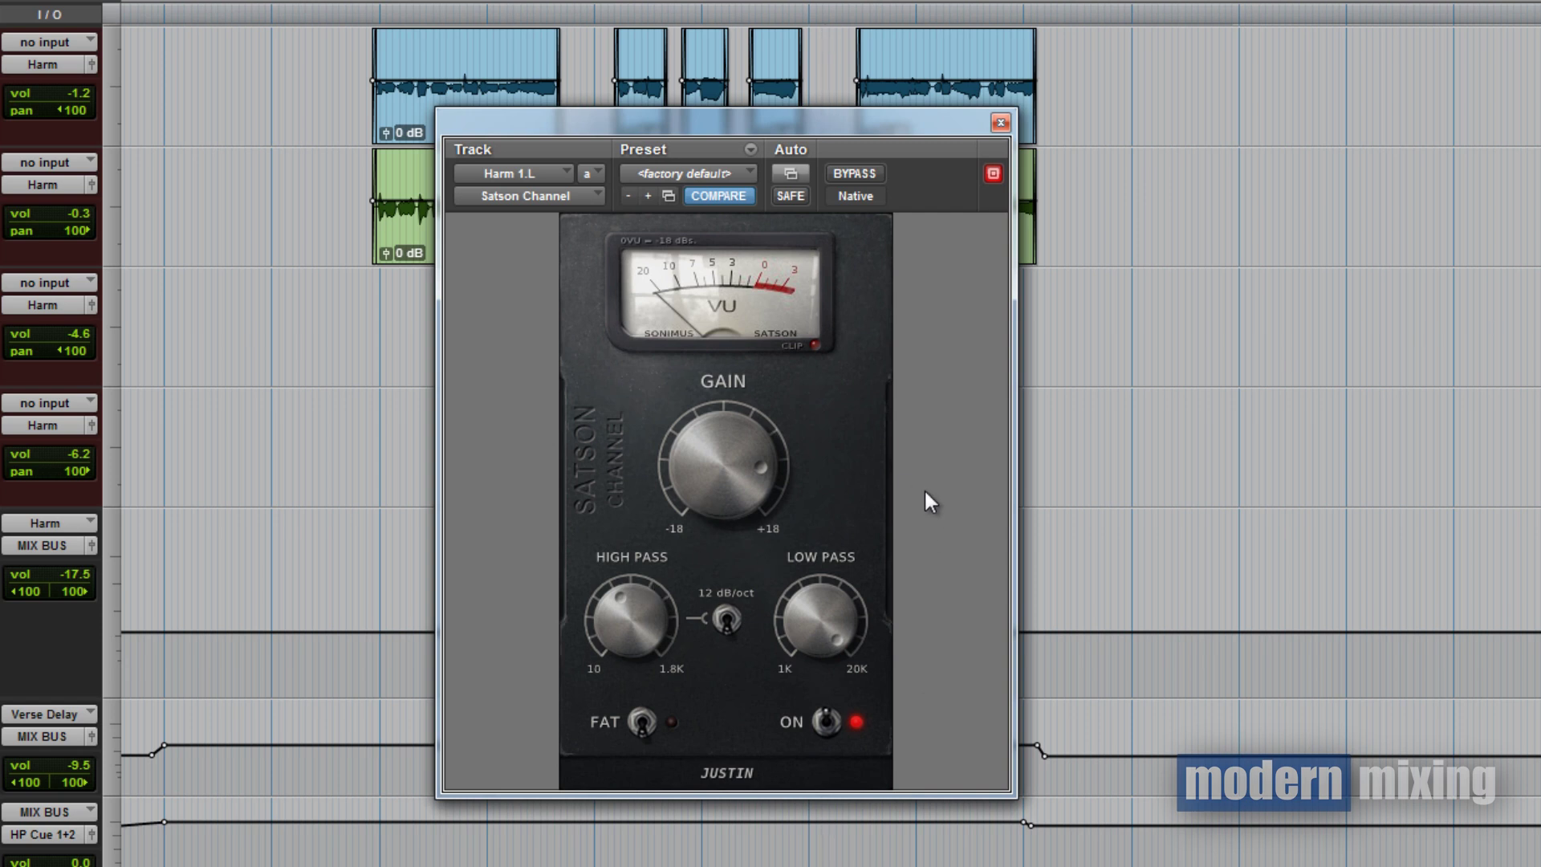
click(1000, 123)
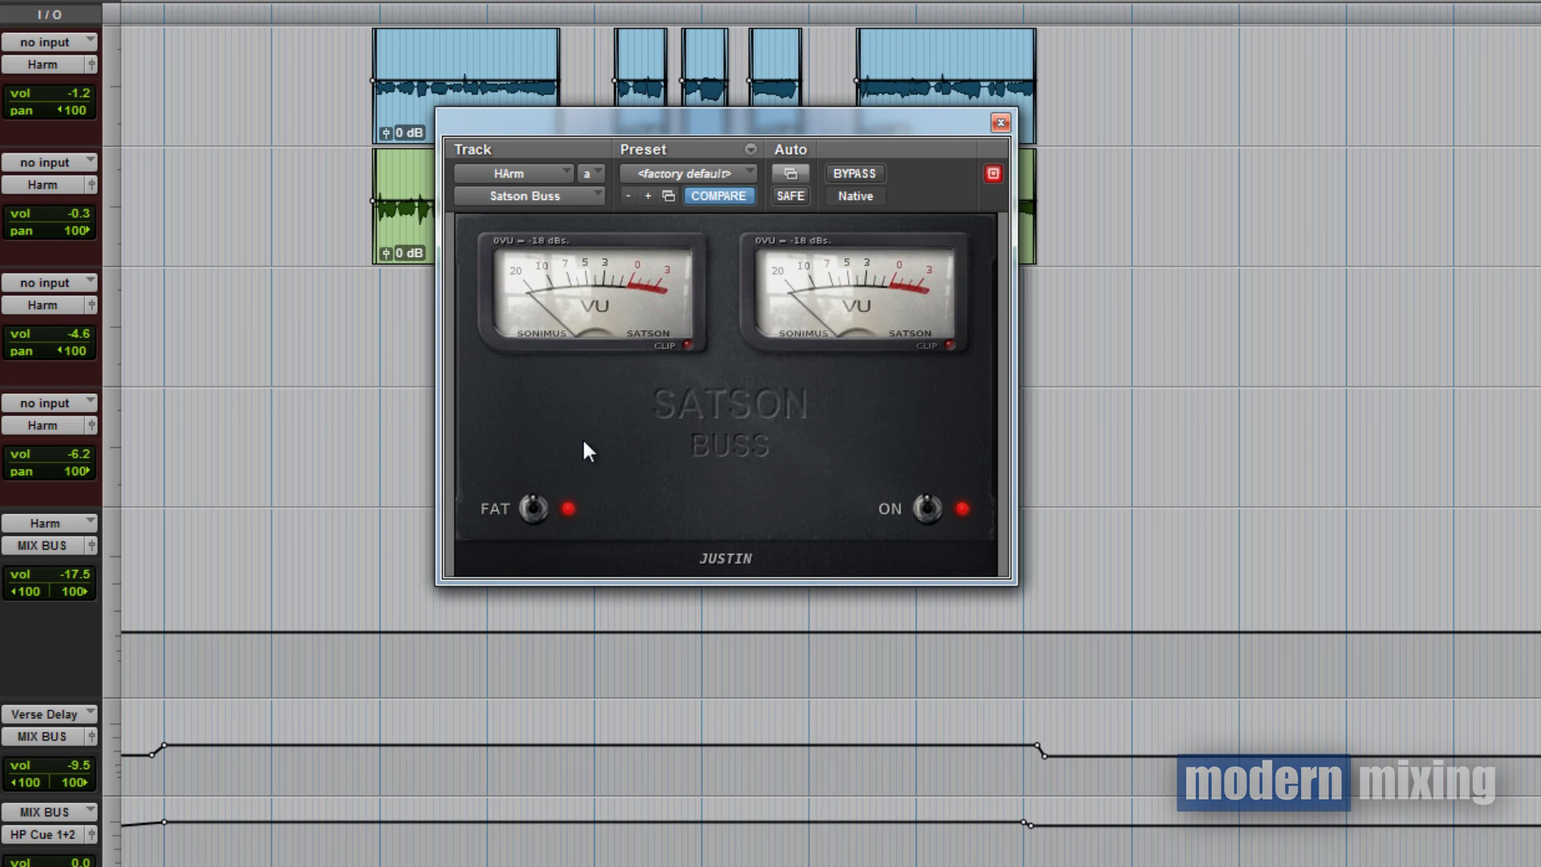
click(1000, 122)
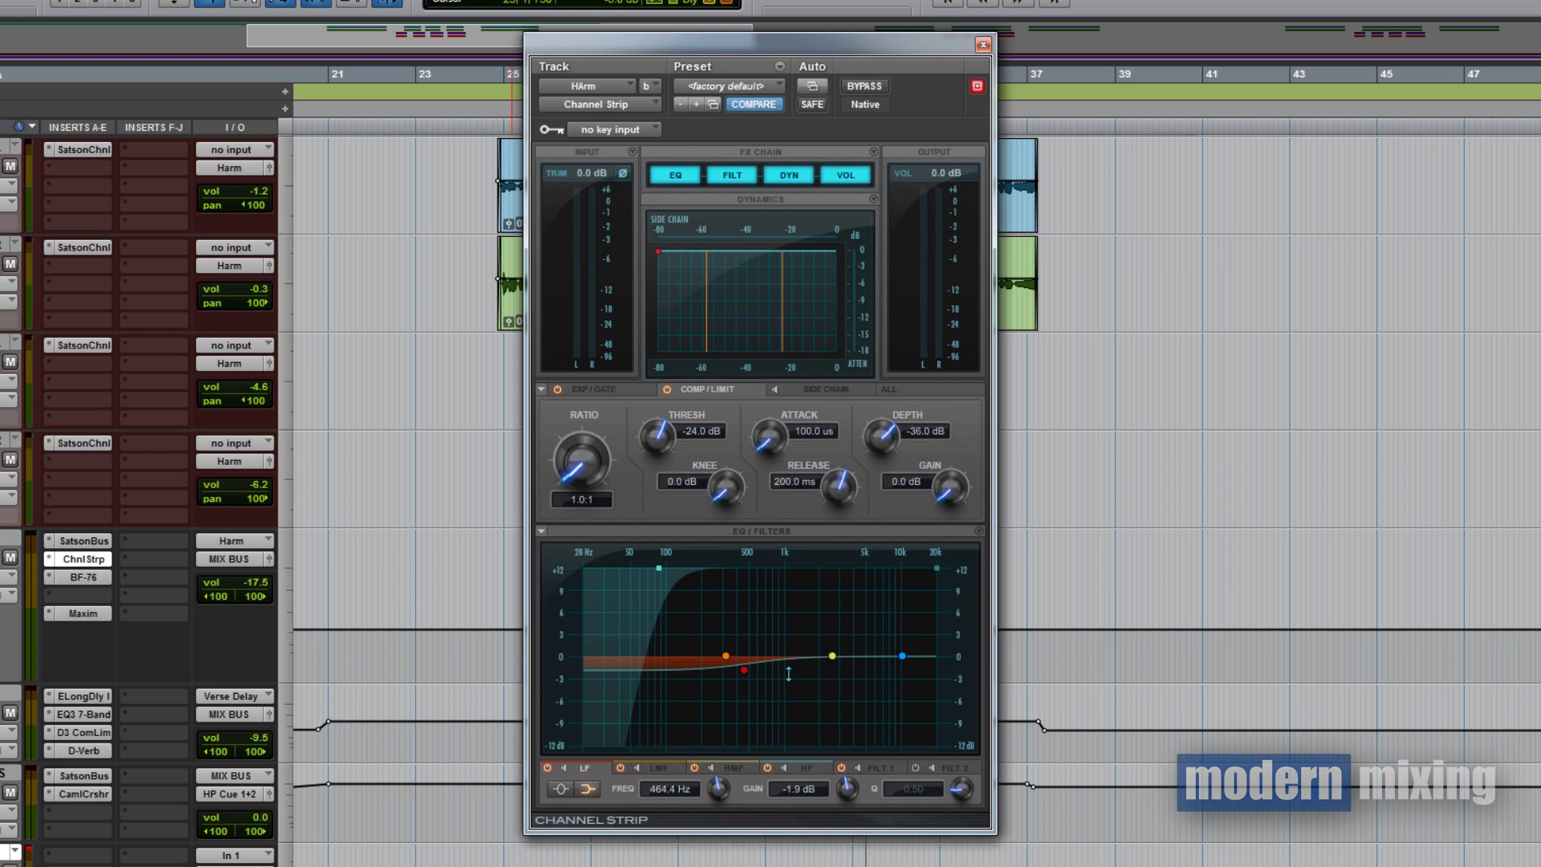
click(983, 45)
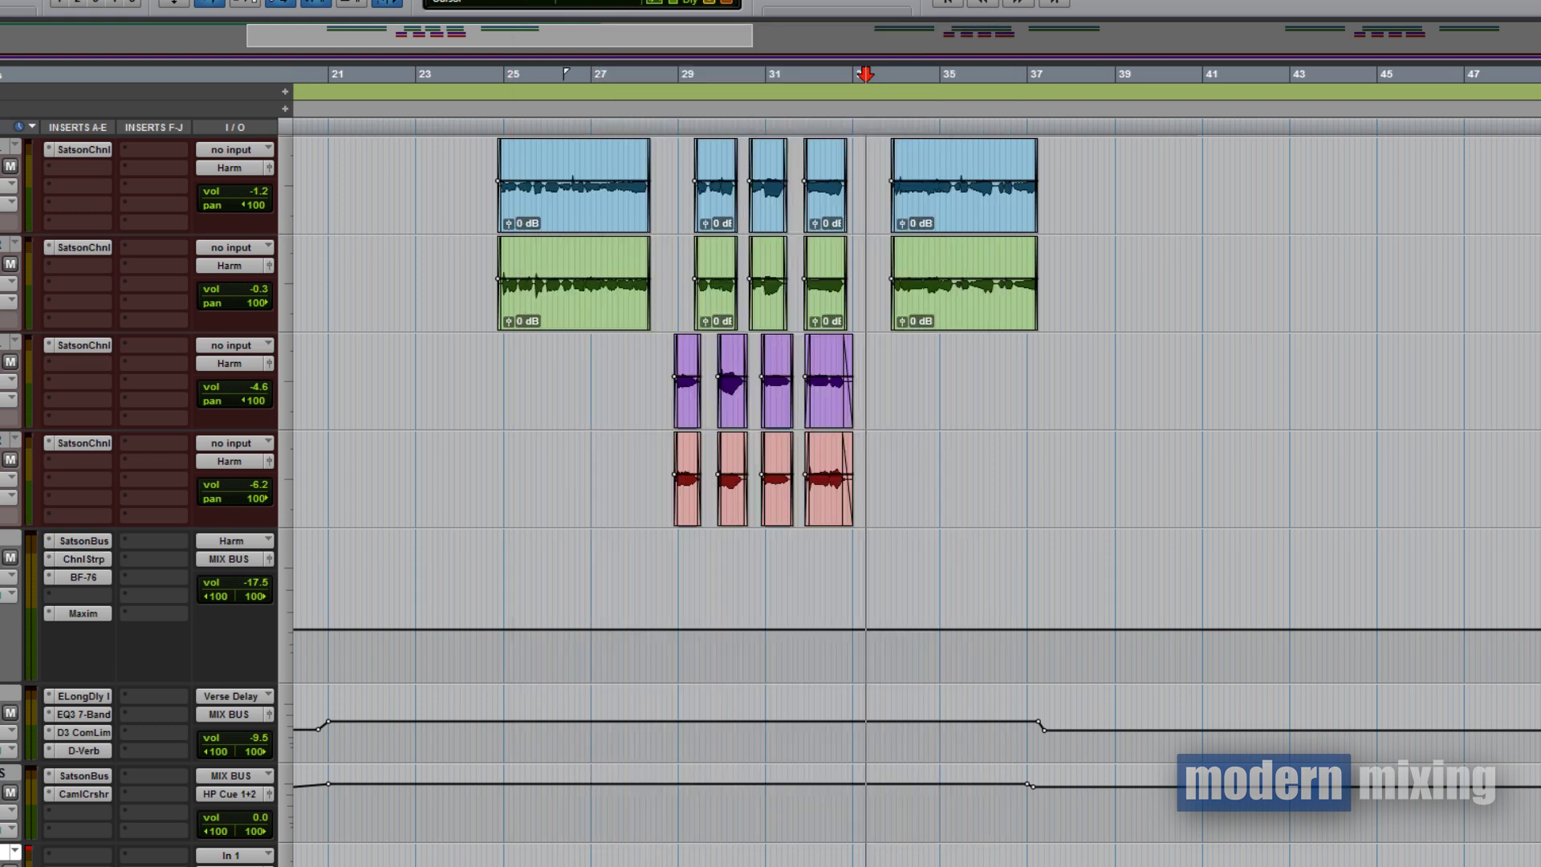
Review the BF-76 peak limiter and Maxim settings on the HArm track.
click(98, 583)
drag(930, 41, 871, 322)
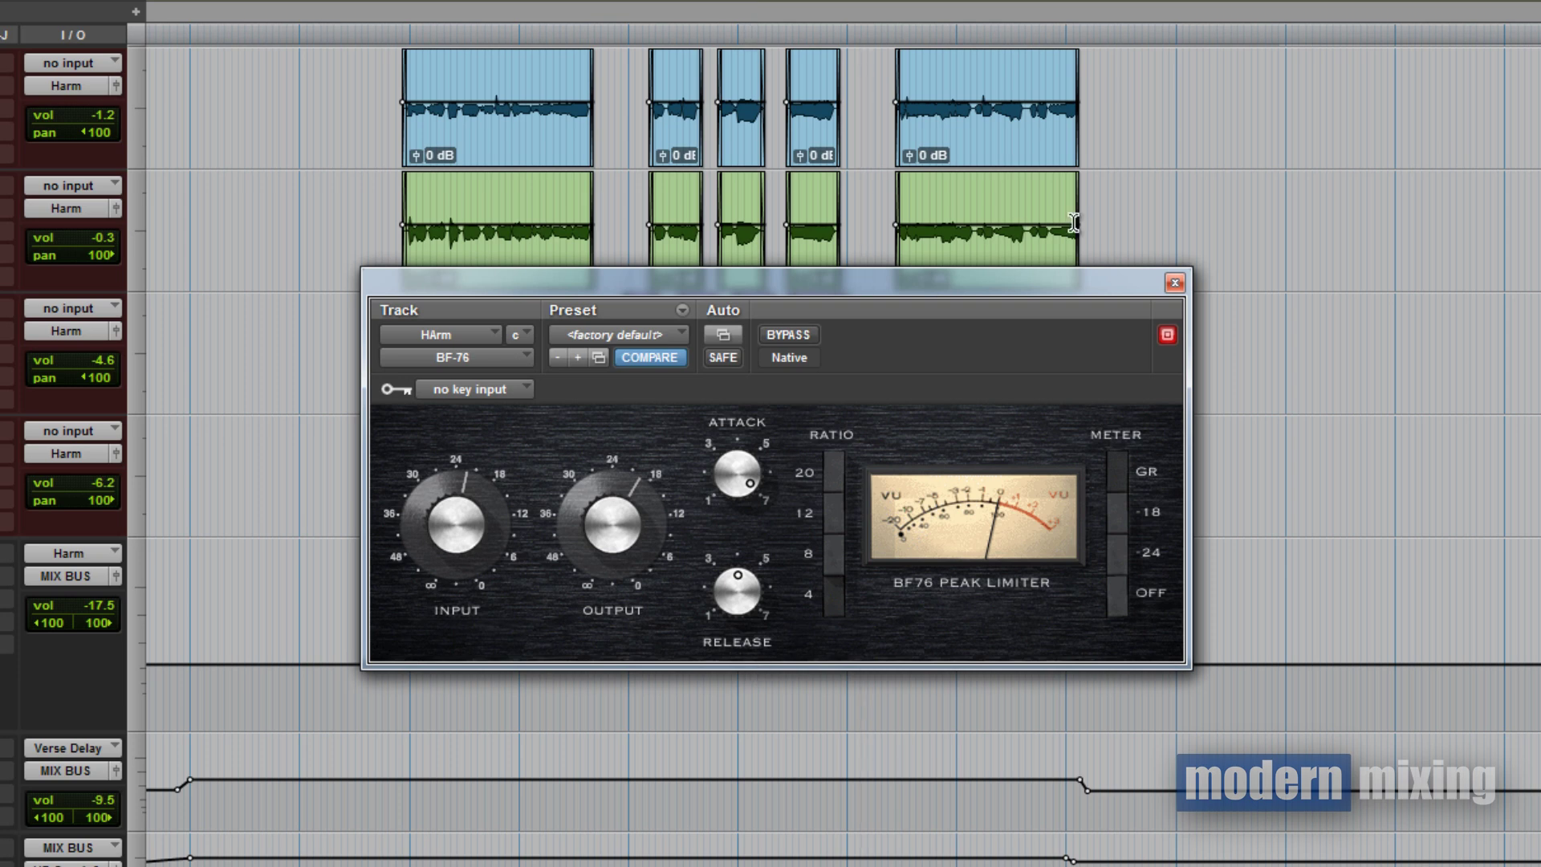
click(1175, 284)
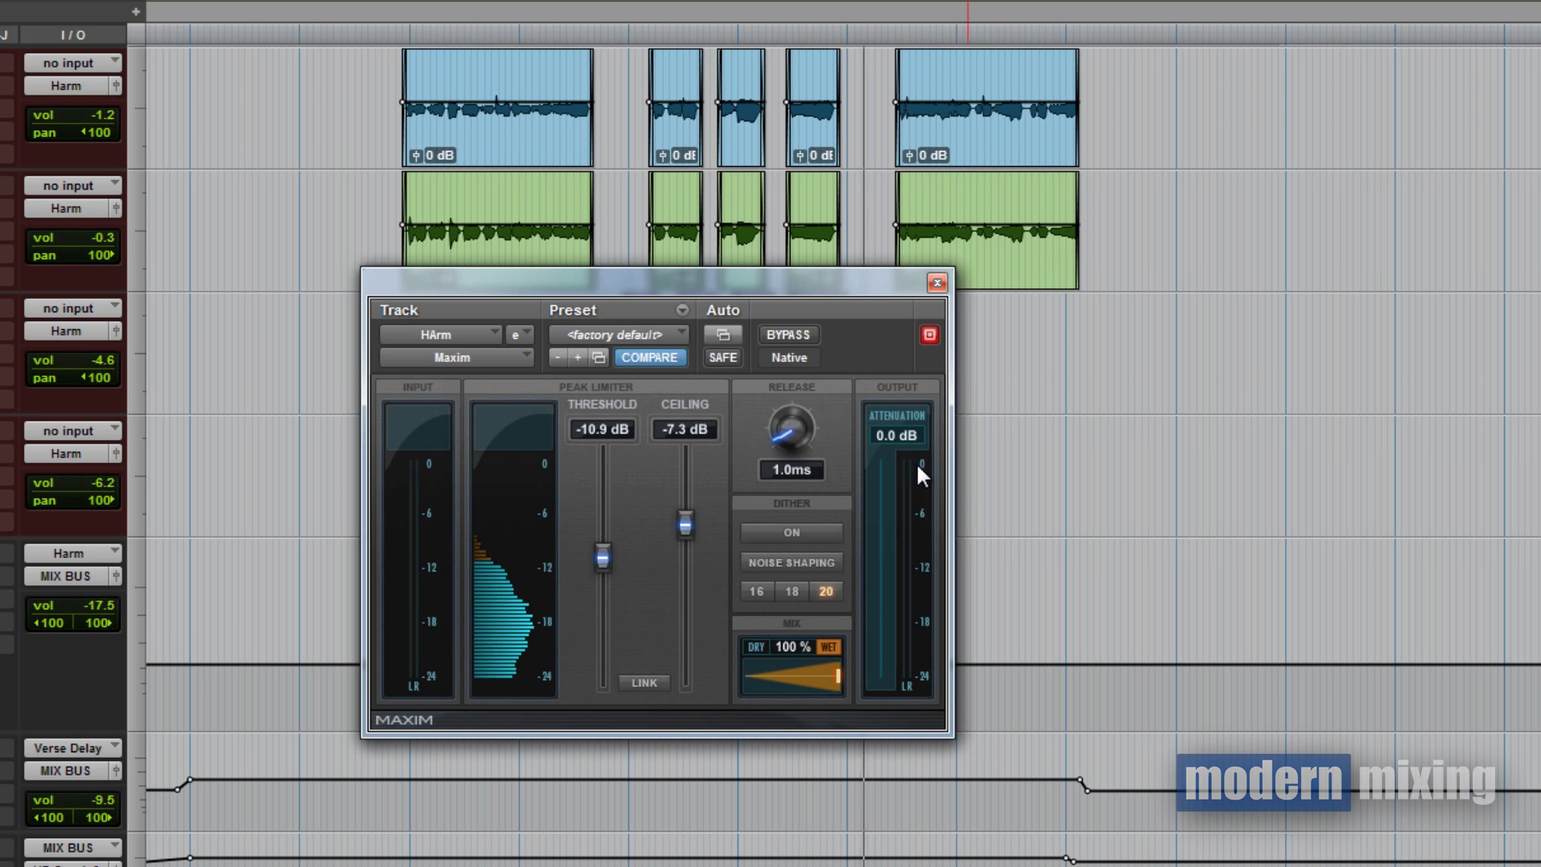
click(937, 282)
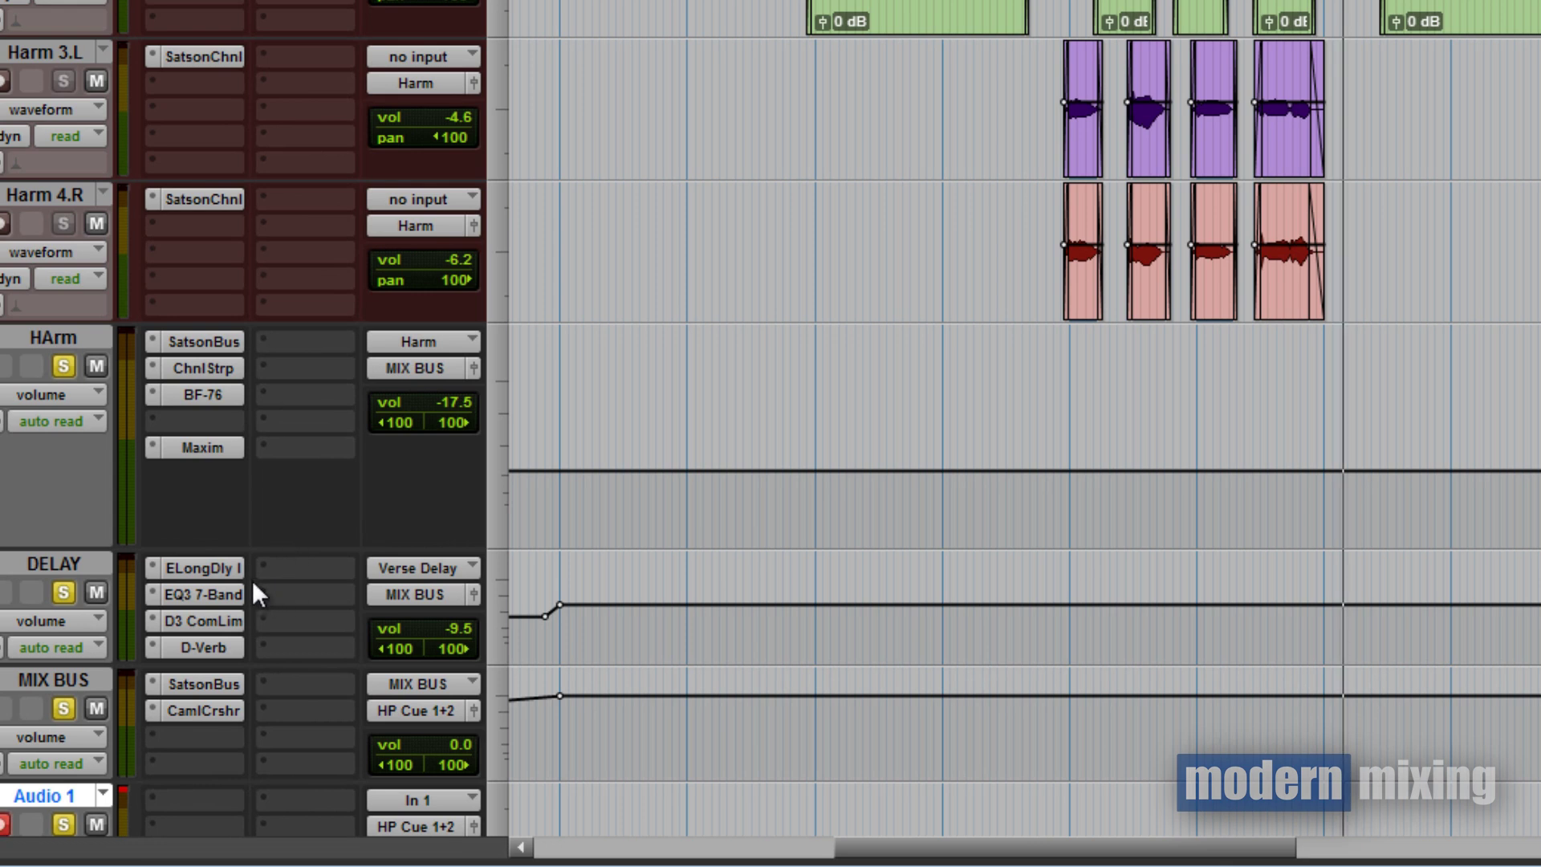
Review the Extra Long Delay II, EQ3 7-Band, Compressor/Limiter and D-Verb settings on the DELAY track.
click(237, 570)
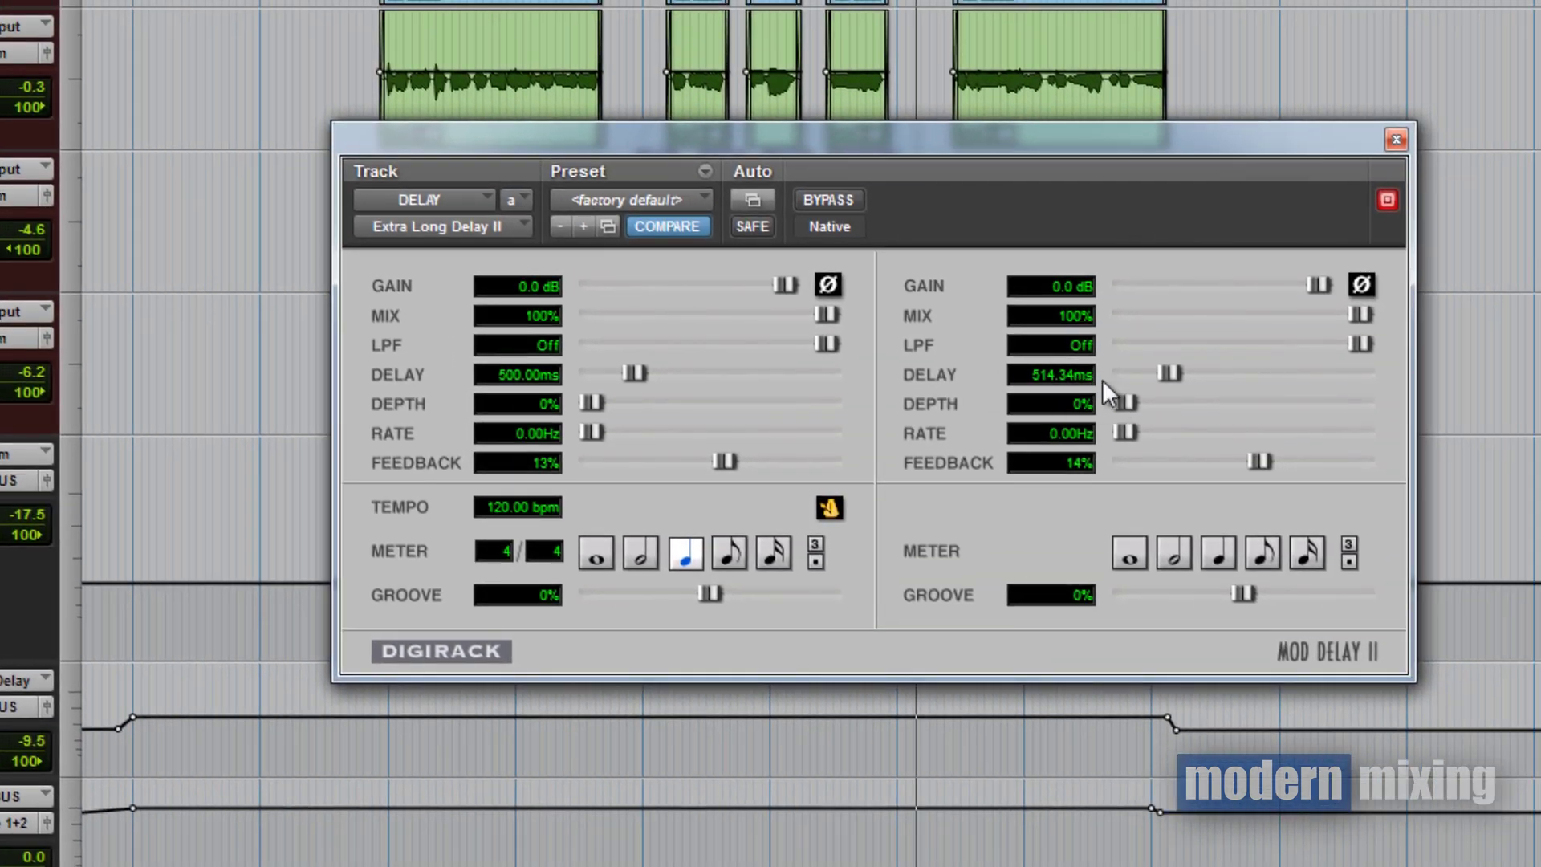
click(1396, 139)
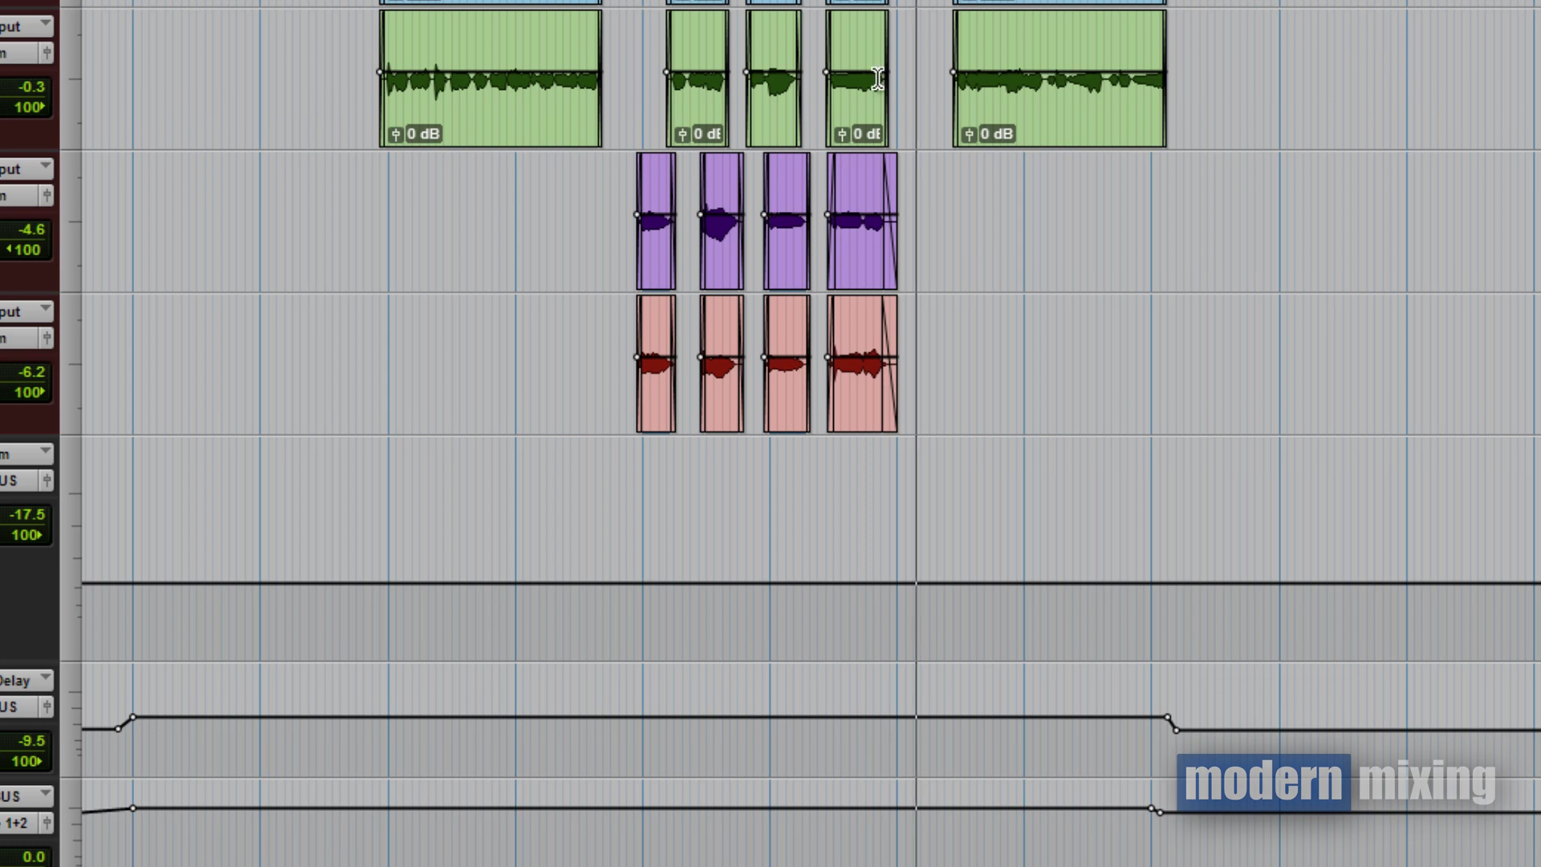
click(4, 566)
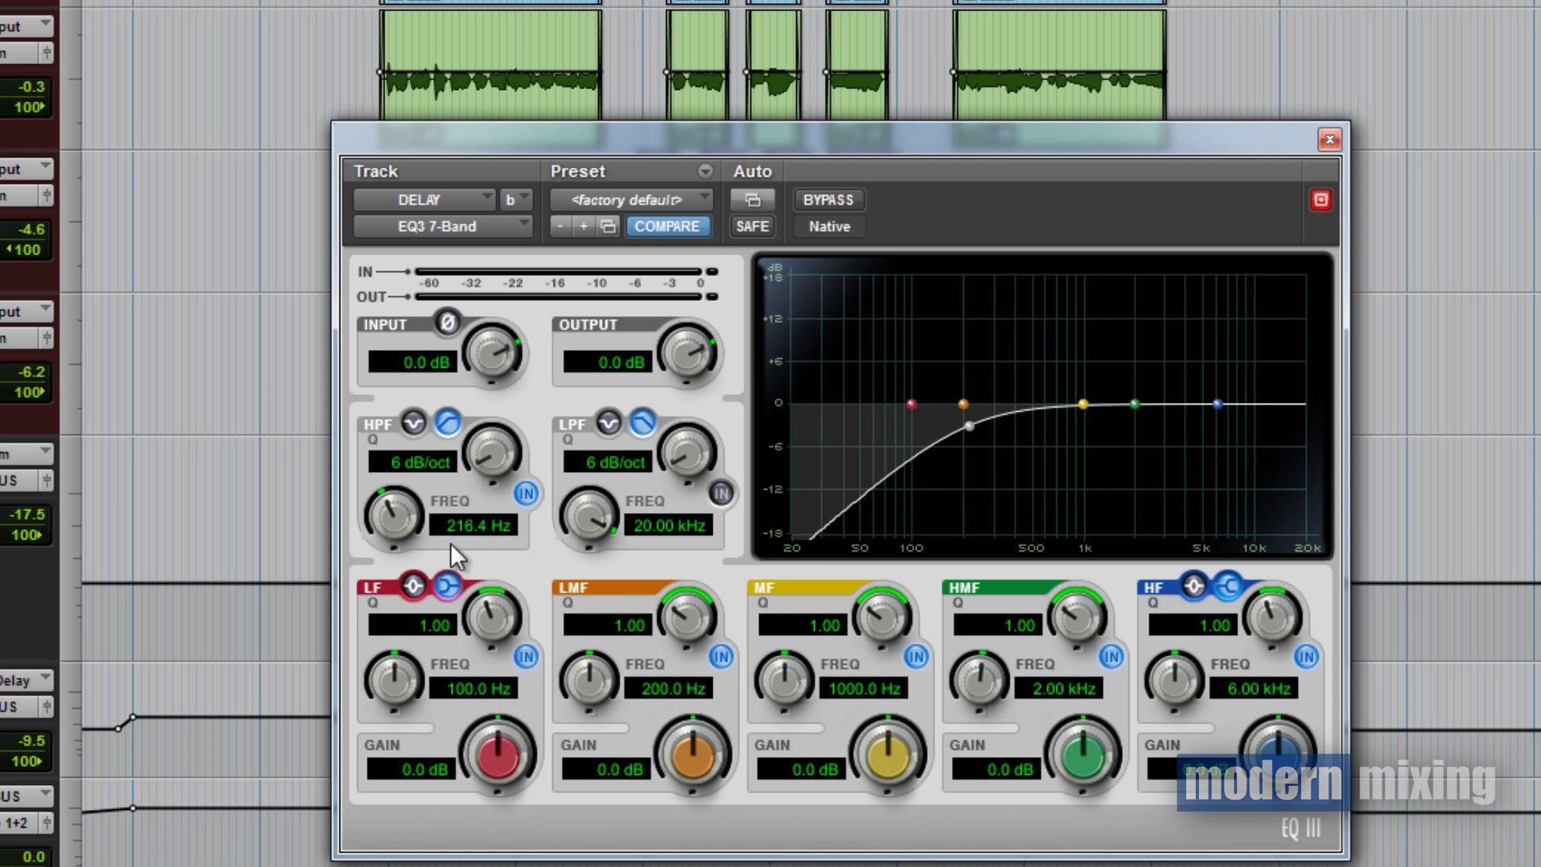
click(1328, 141)
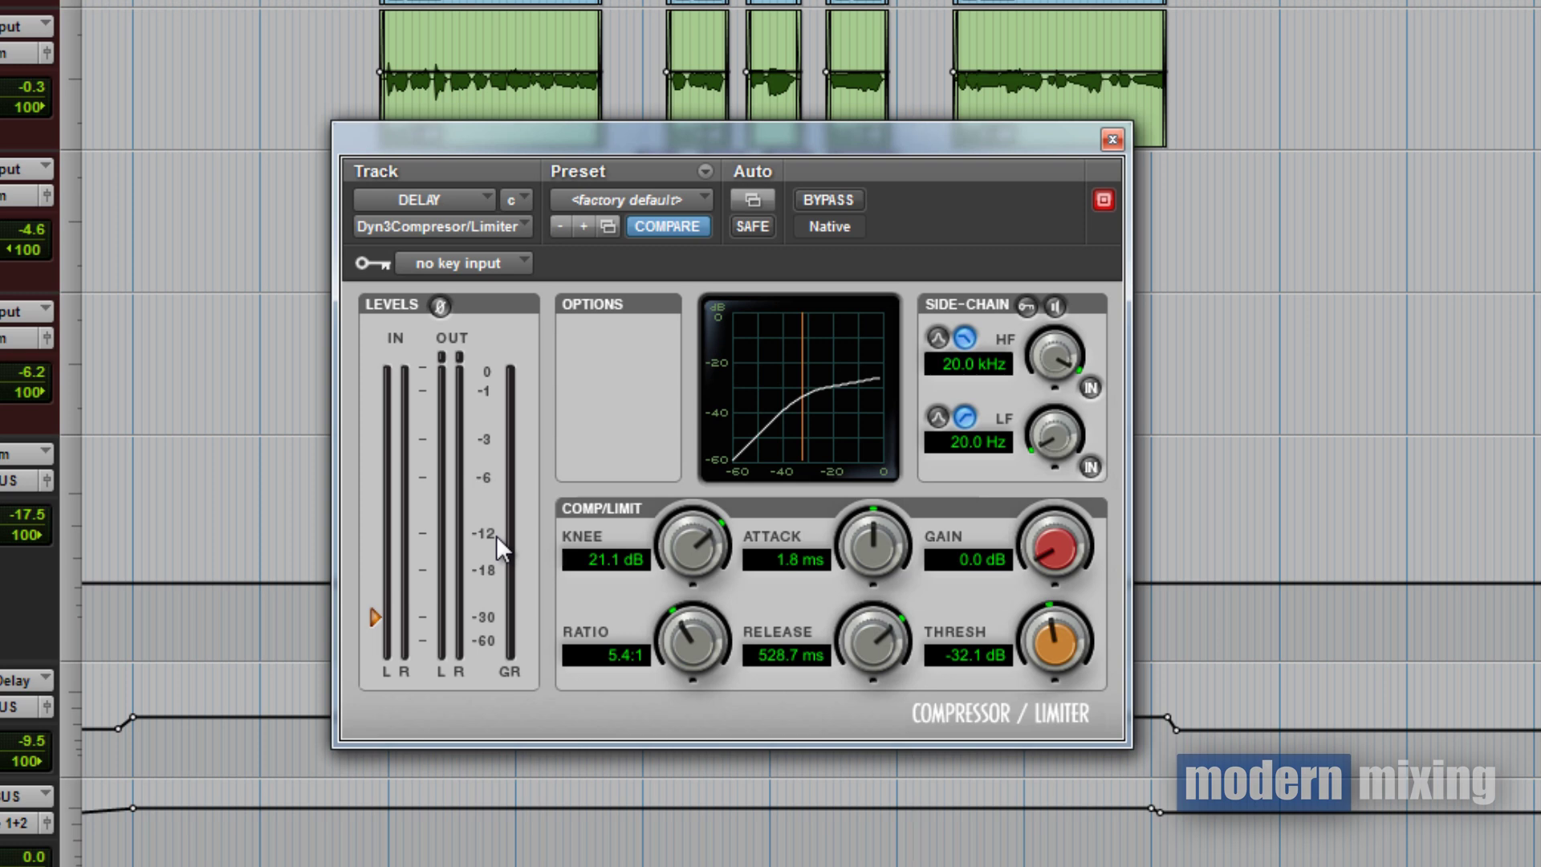
click(1113, 140)
click(2, 735)
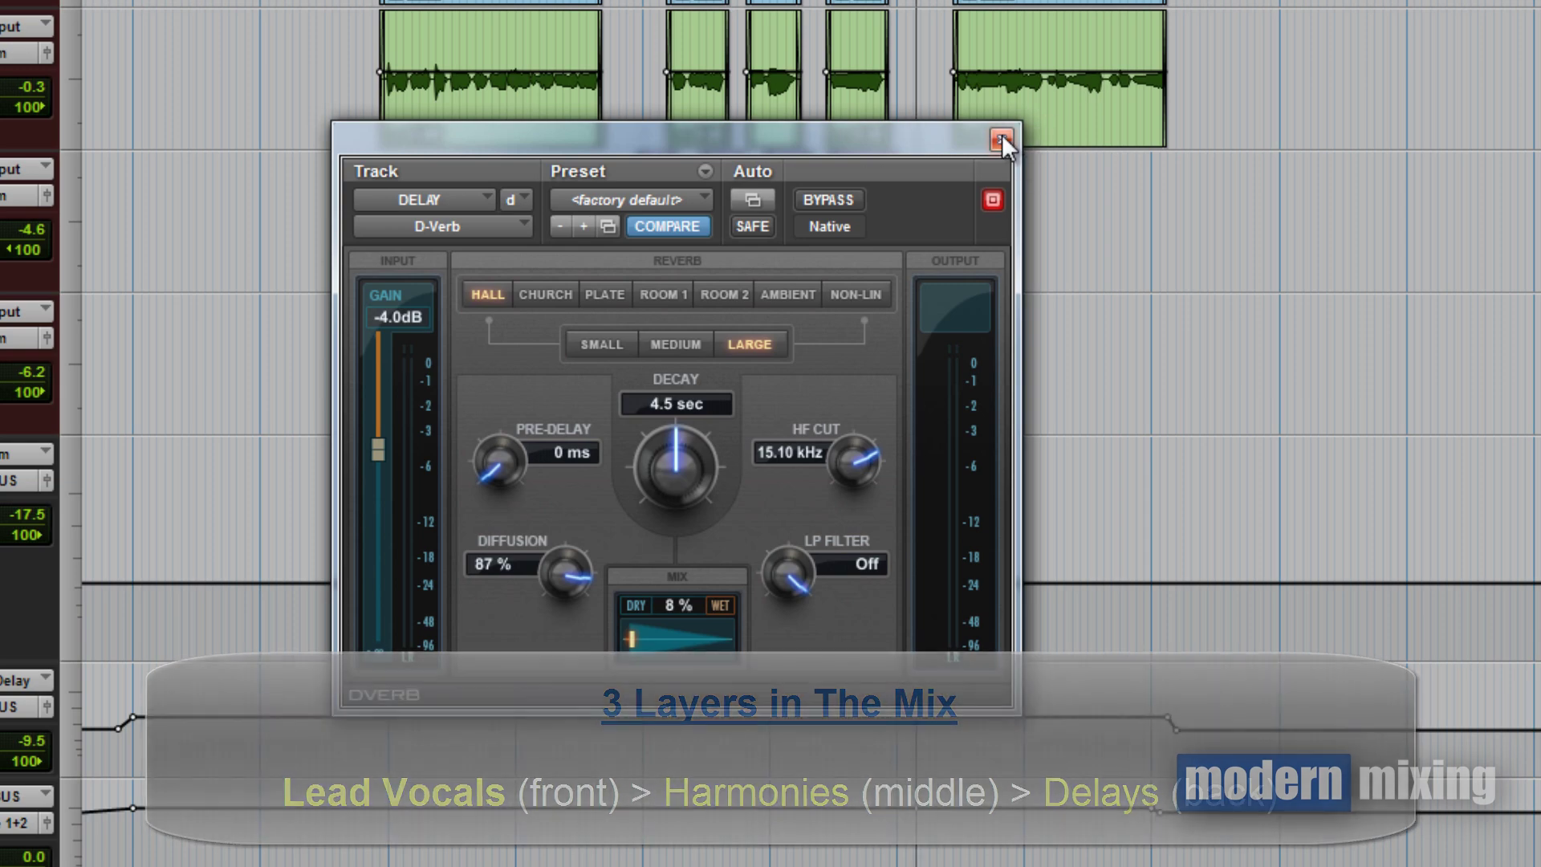
click(1002, 138)
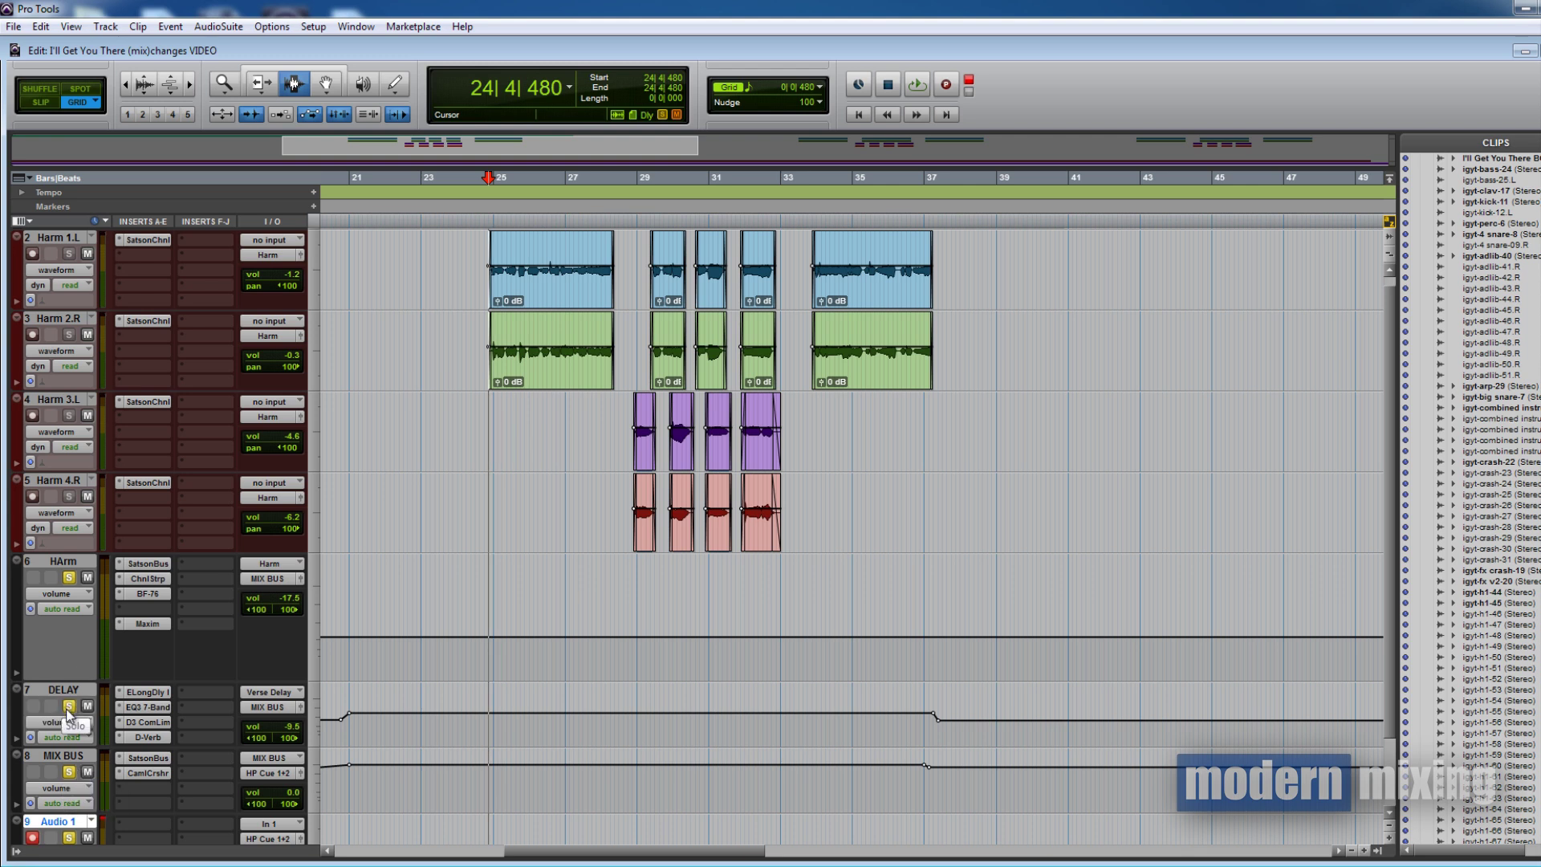
Play the soloed harmonies from 24|4|480, switching the DELAY track's solo off and back on to compare the sound.
key(space)
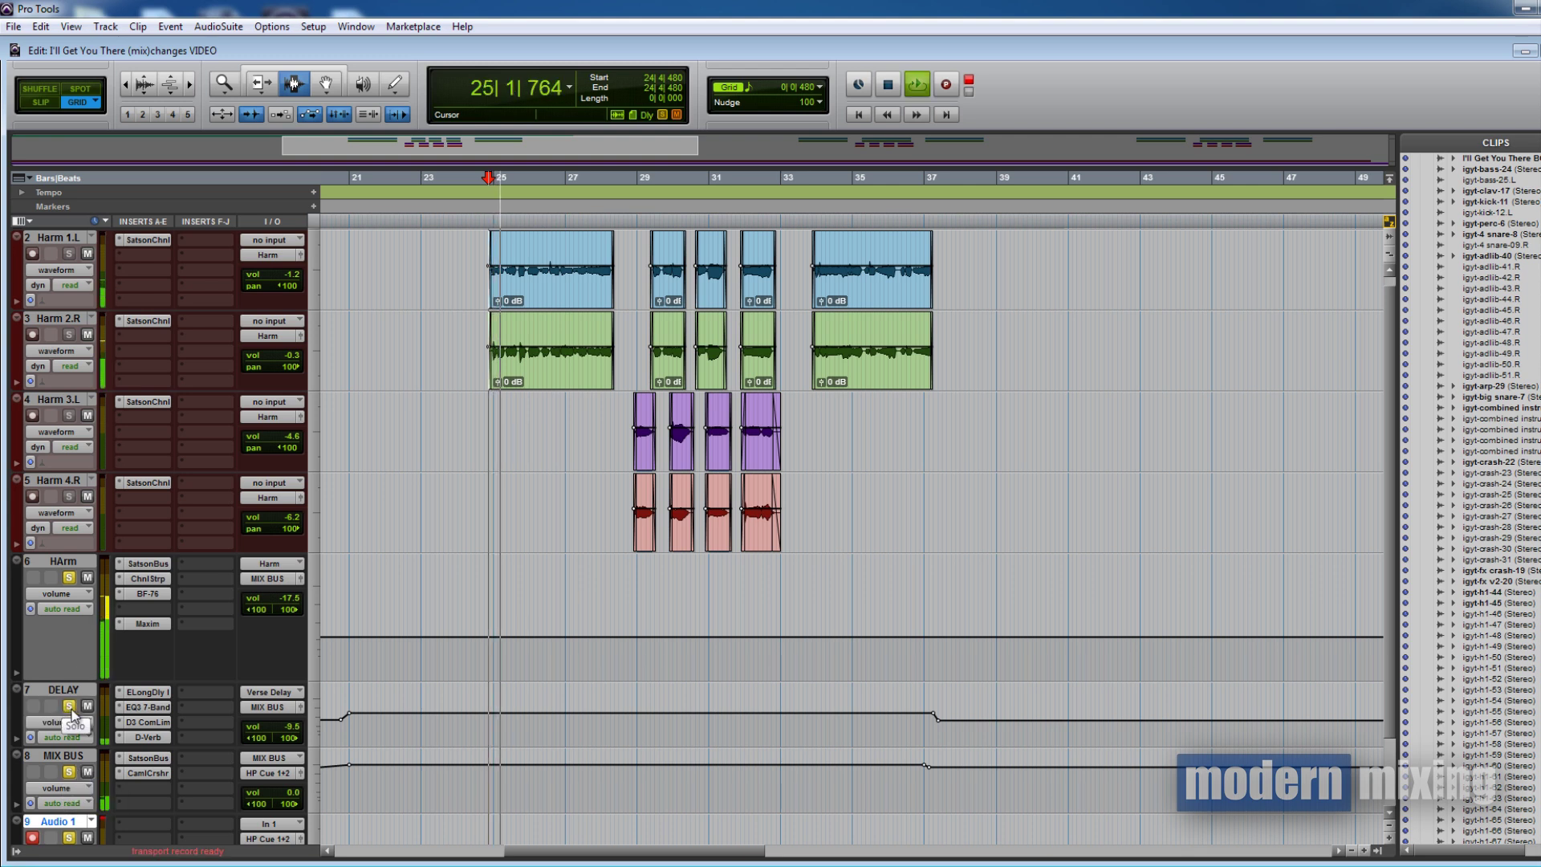
click(69, 707)
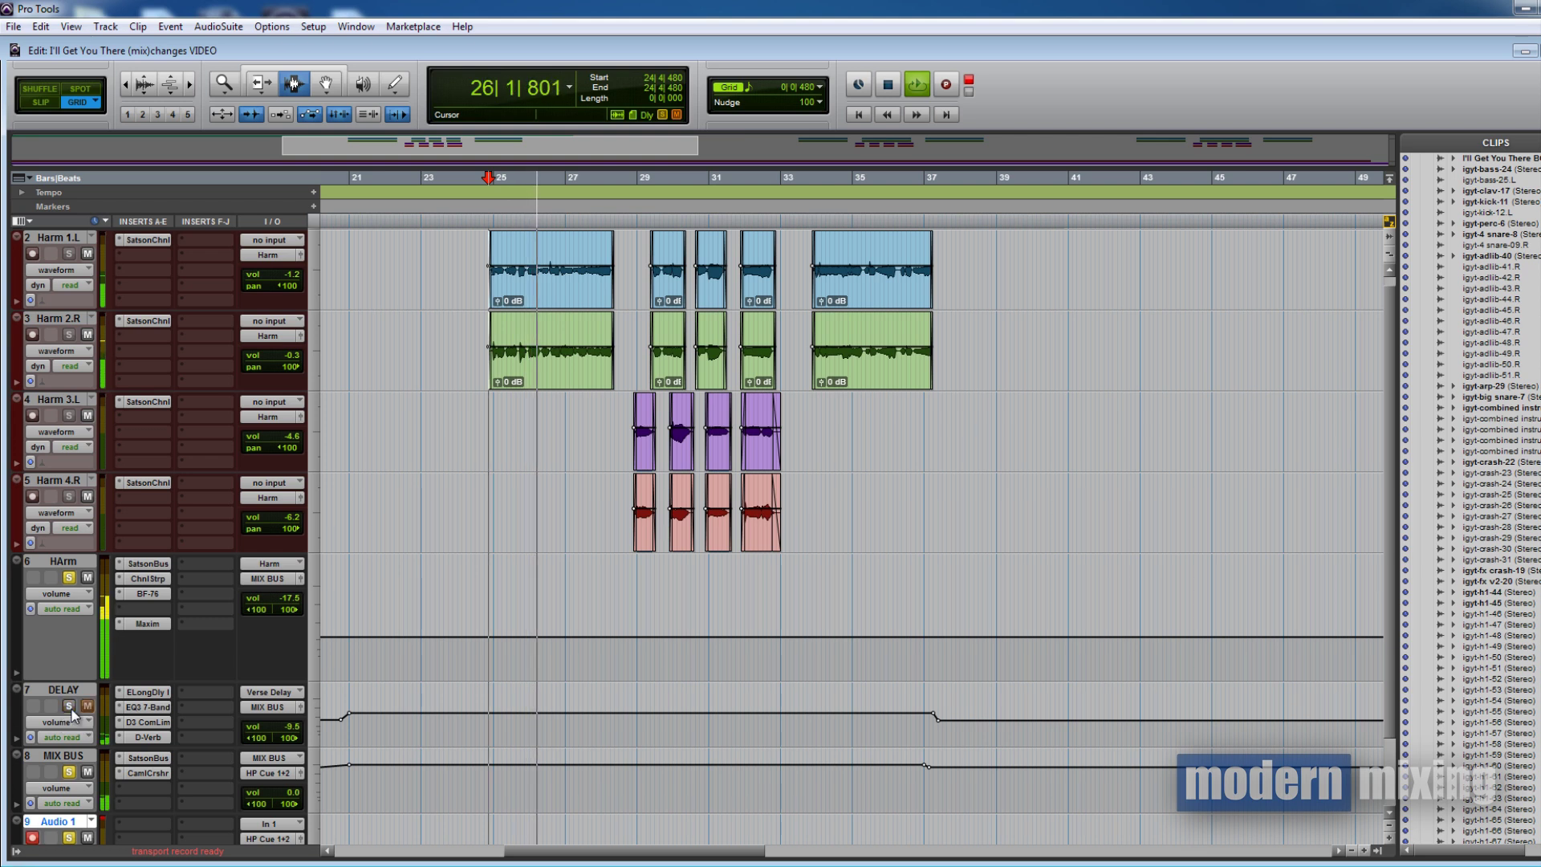
click(69, 706)
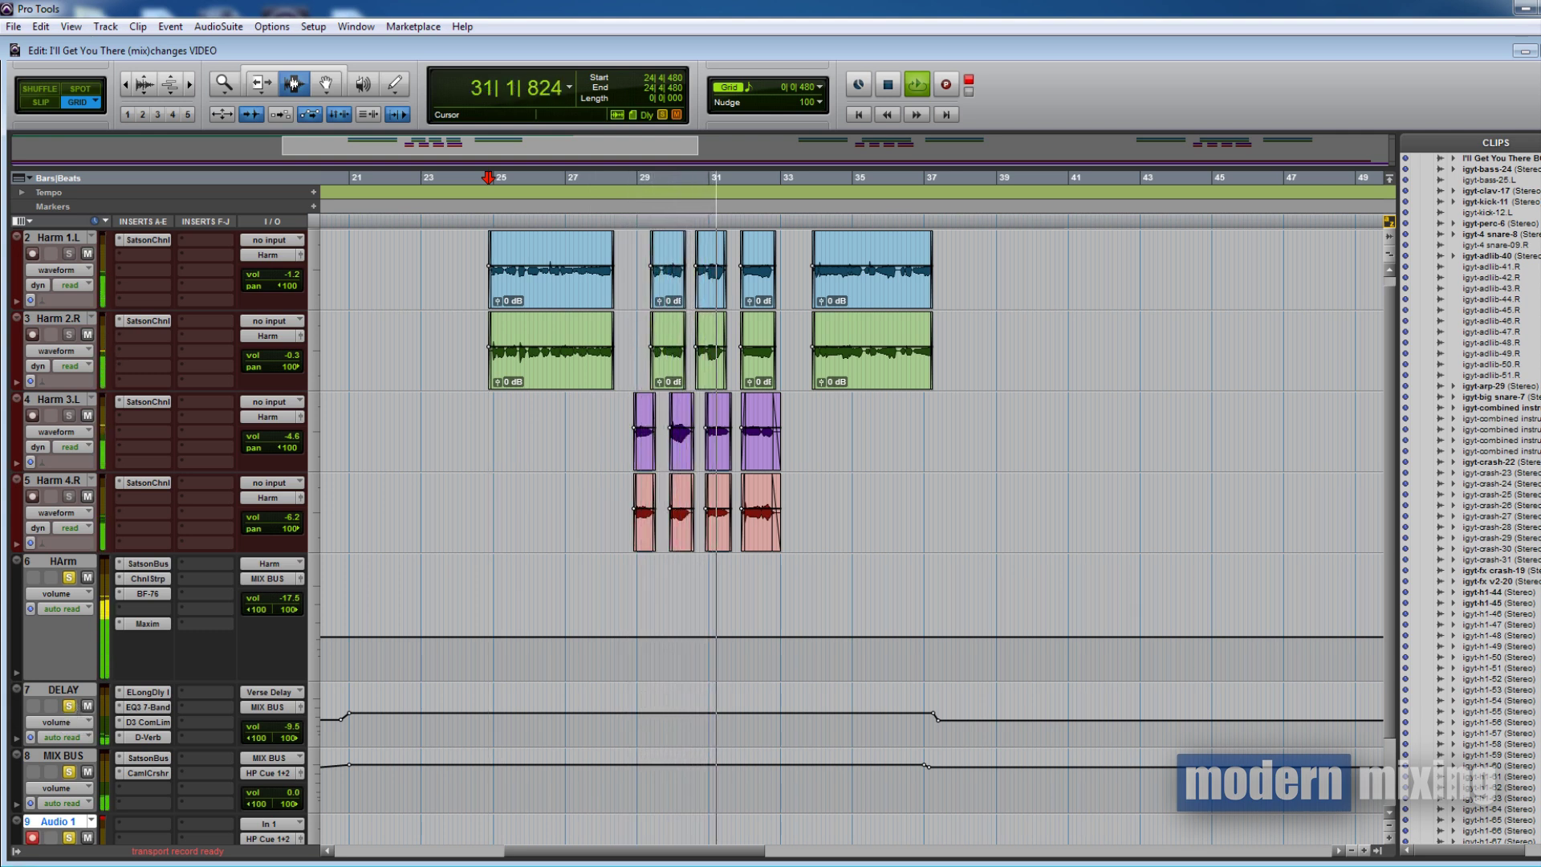
key(space)
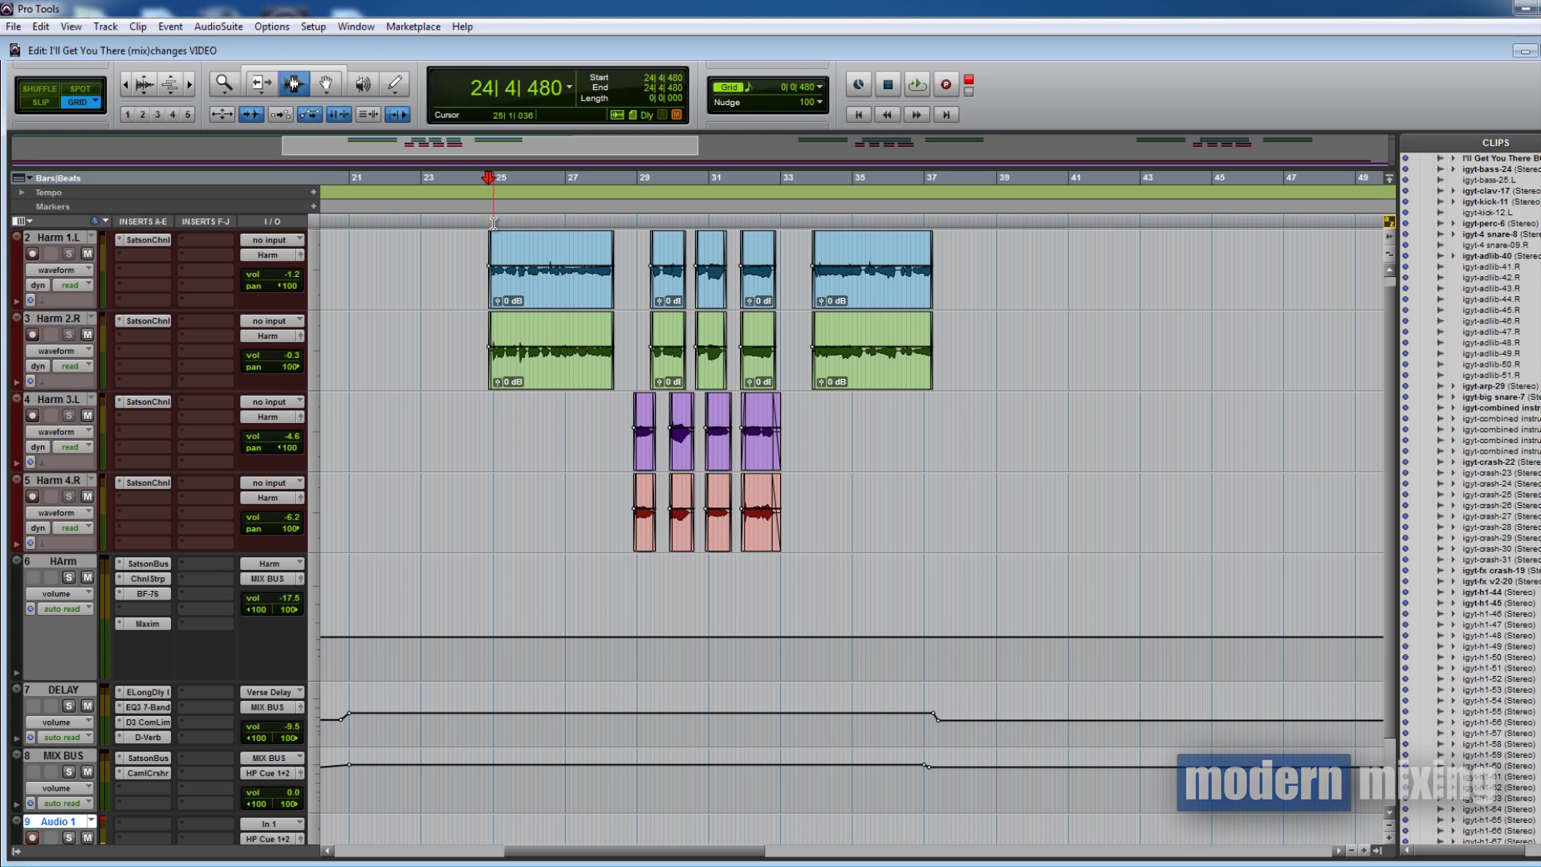
Play the full unsoloed mix from 24|4|000 through the harmony section.
click(484, 224)
key(space)
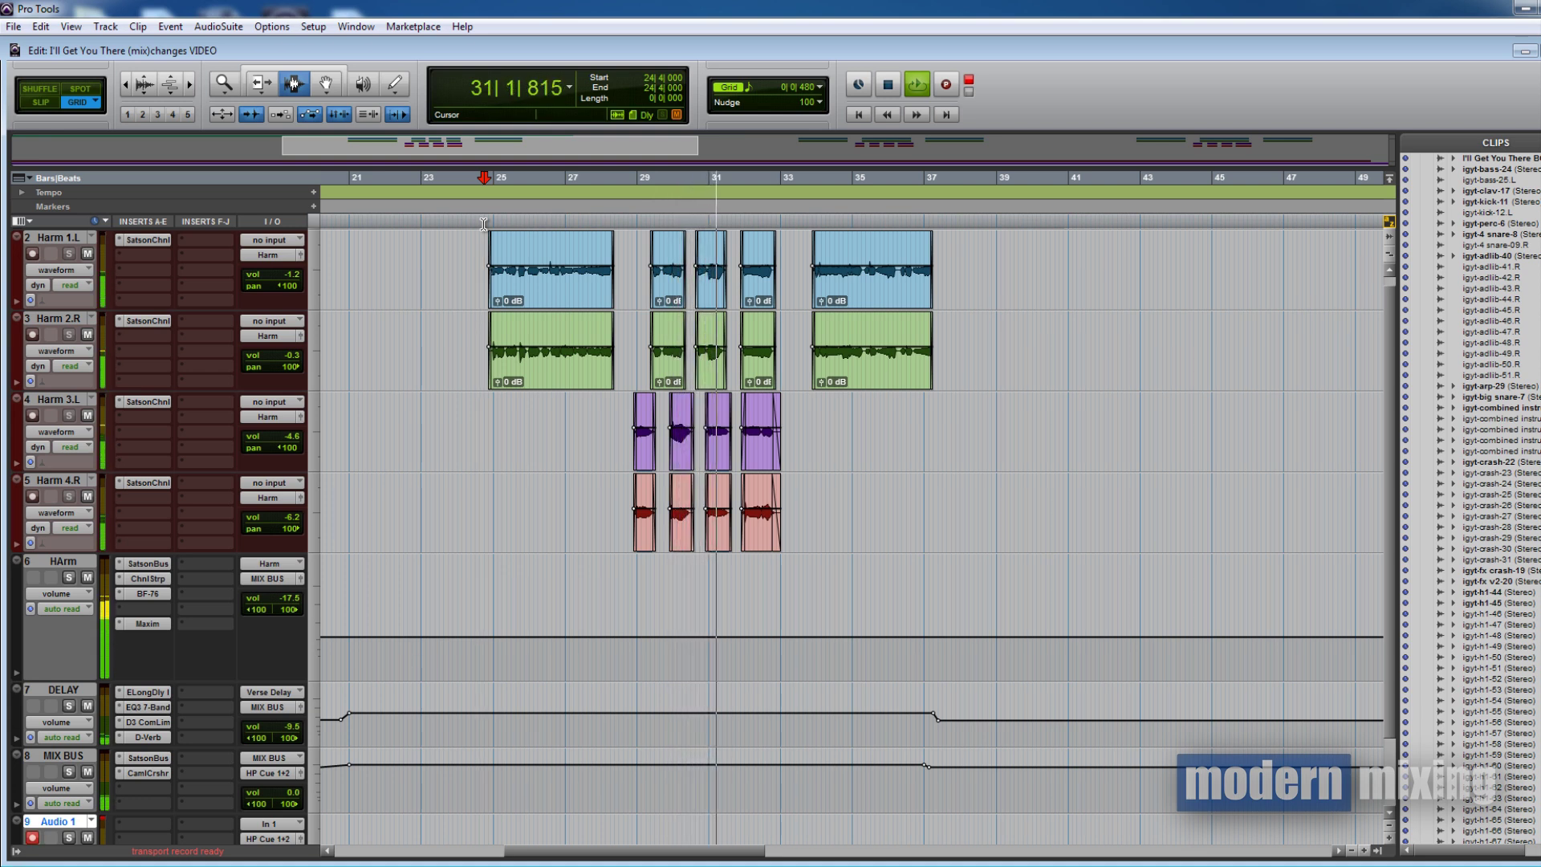
key(space)
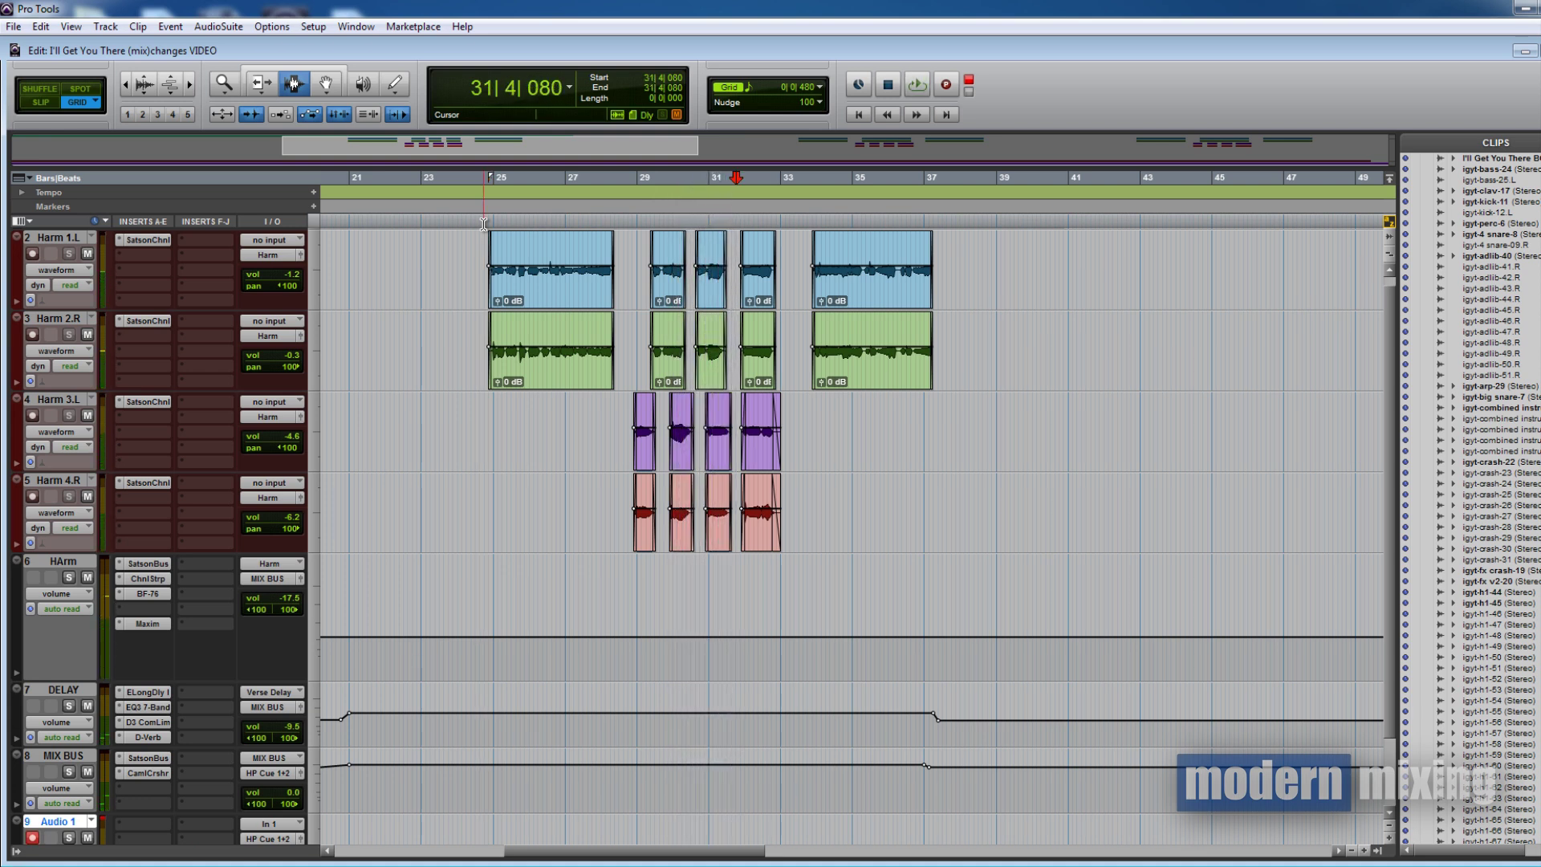